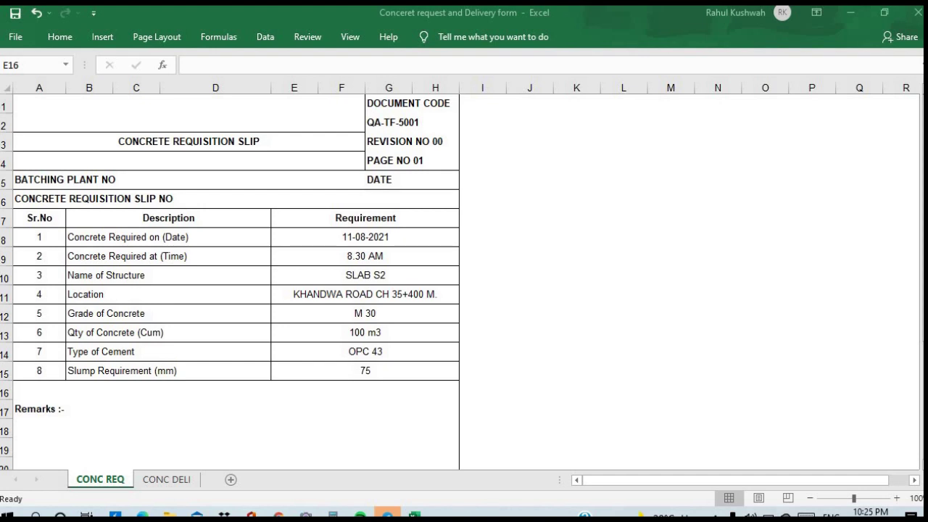
# Step: Complete the batching plant heading in A5 to read "BATCHING PLANT NO - ACC CEMENT INDORE"
pyautogui.click(39, 179)
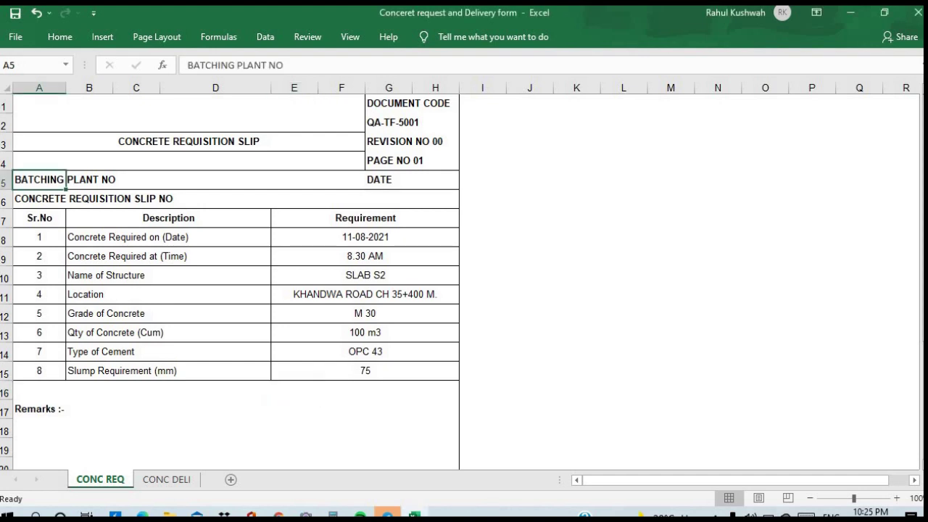
pyautogui.hotkey('alt', 'h')
pyautogui.press('w')
pyautogui.click(284, 64)
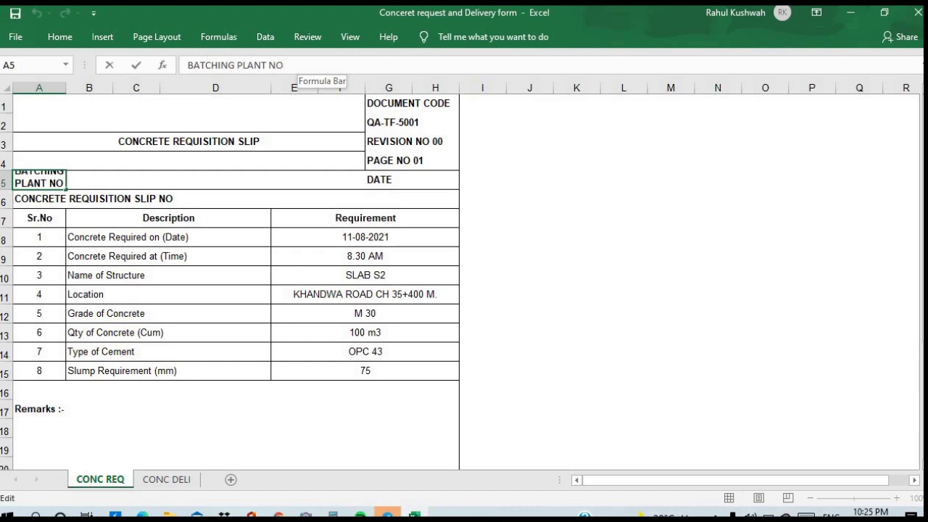
pyautogui.write('- ')
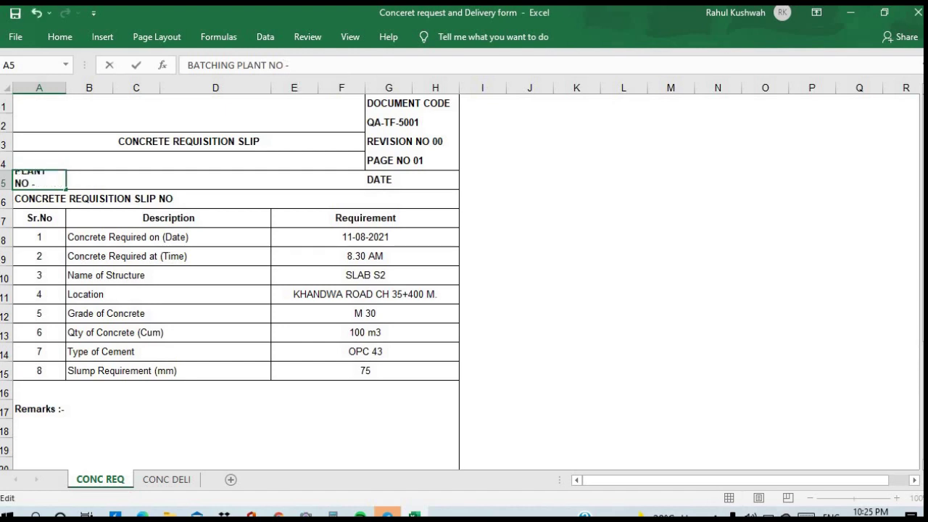
pyautogui.write('ACC CEMENT INDORE')
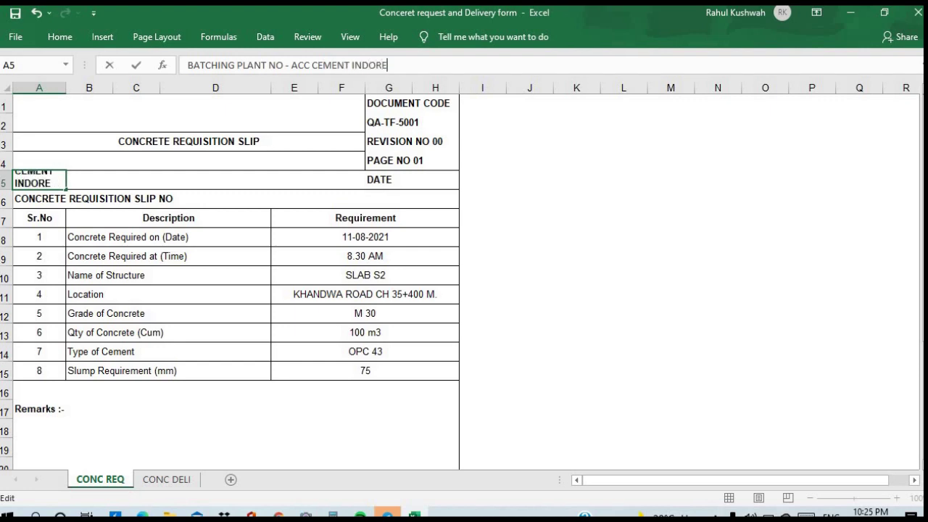
pyautogui.press('Return')
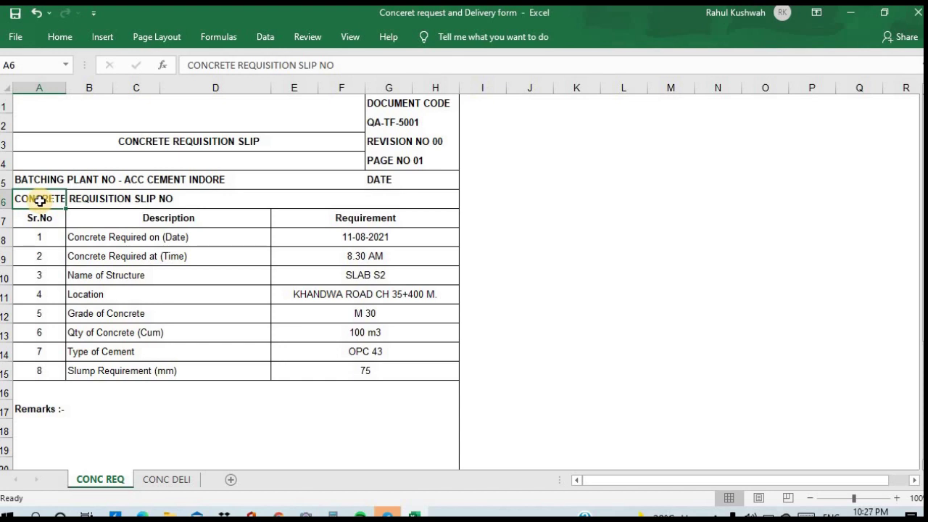
# Step: Add the number to the slip heading in A6 so it reads "CONCRETE REQUISITION SLIP NO - 10/9-8-2021"
pyautogui.click(342, 64)
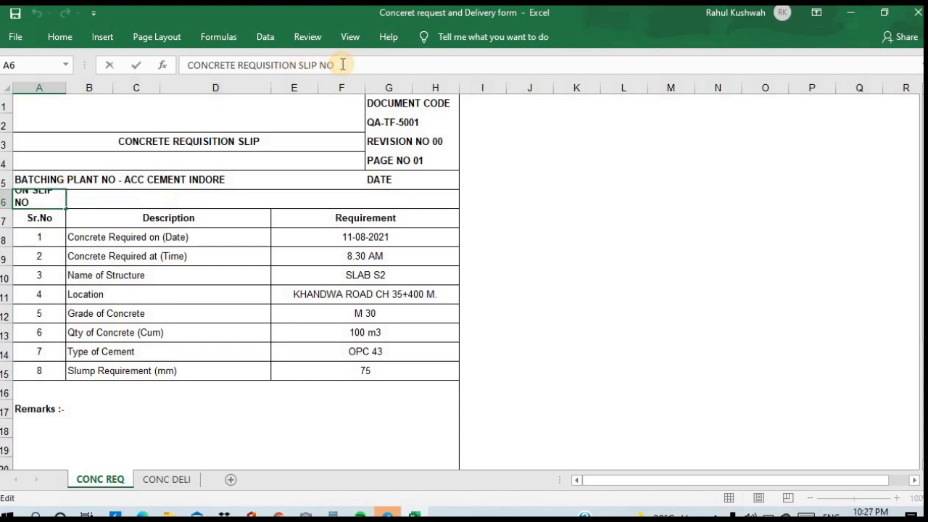
pyautogui.write('-')
pyautogui.write('10/')
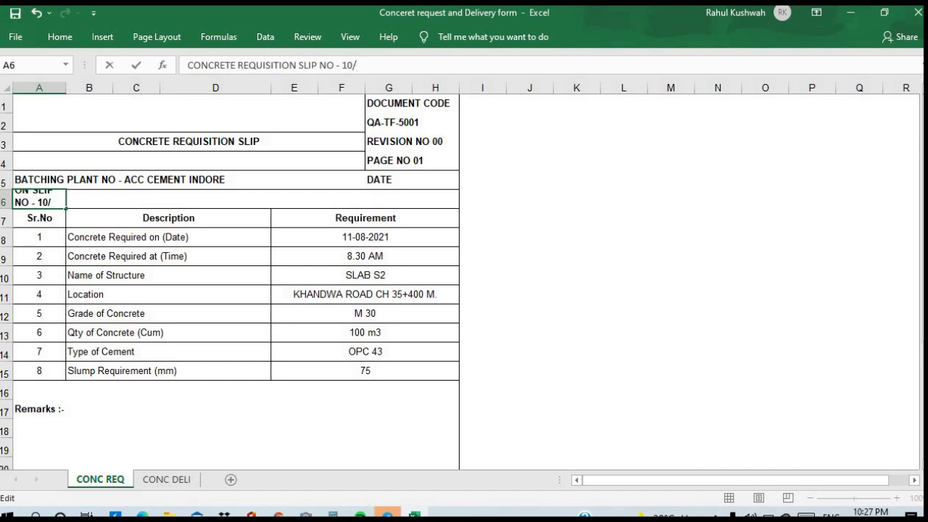
pyautogui.write('9-8-2021')
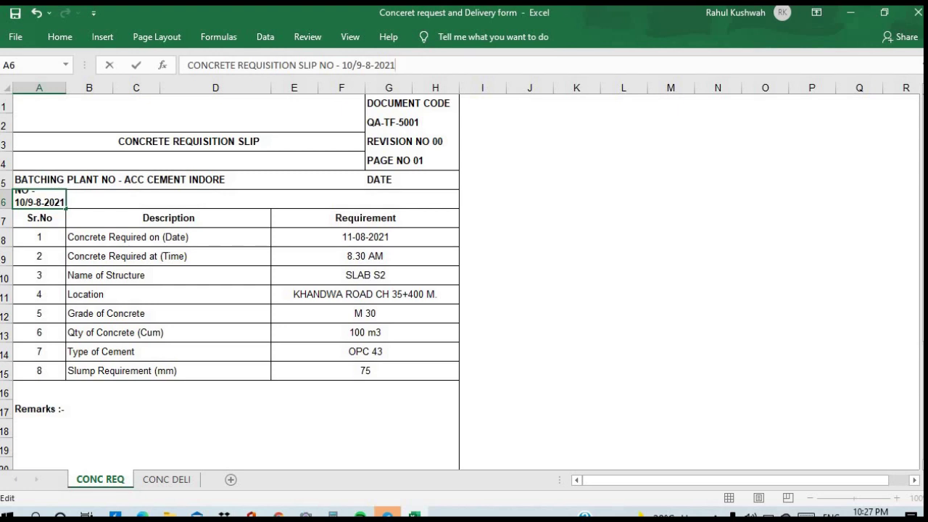
pyautogui.press('Return')
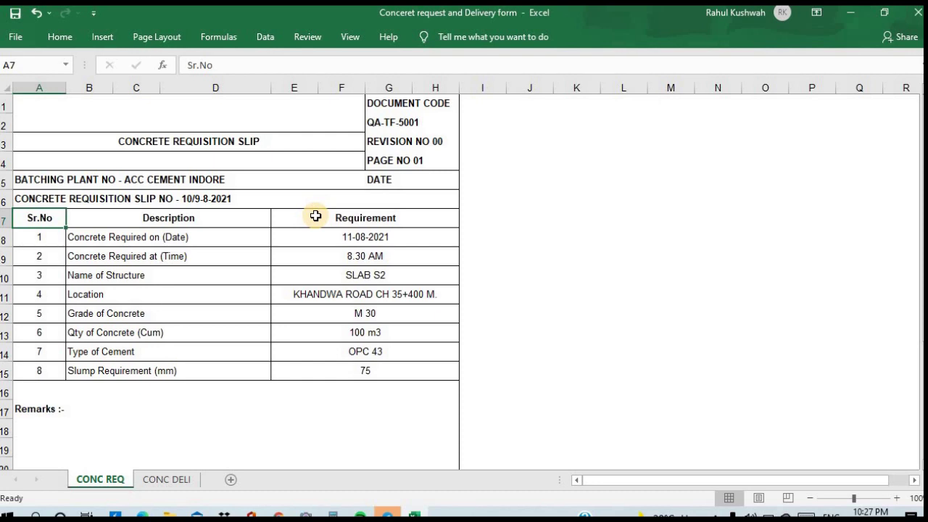
# Step: Review the requisition rows for required date, time, structure name, location and grade of concrete with their requirement entries
pyautogui.click(29, 236)
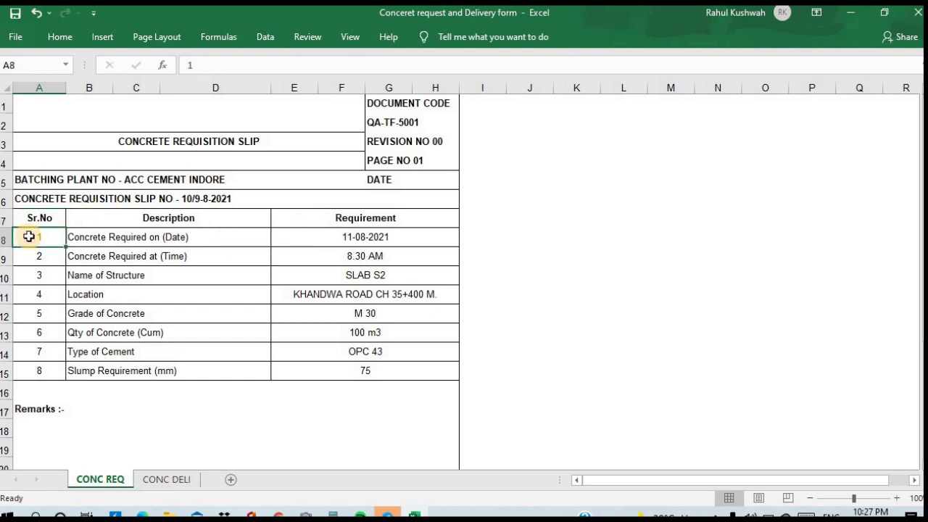
pyautogui.click(97, 237)
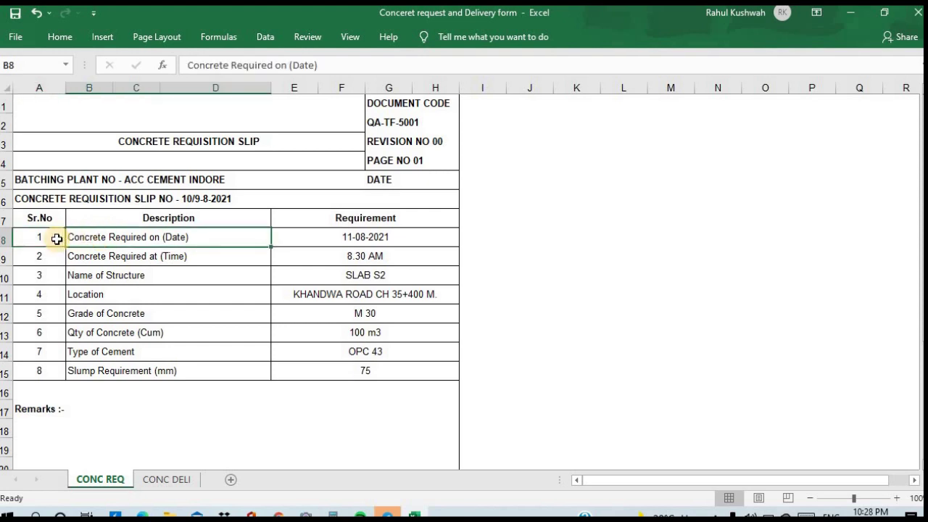
pyautogui.click(302, 243)
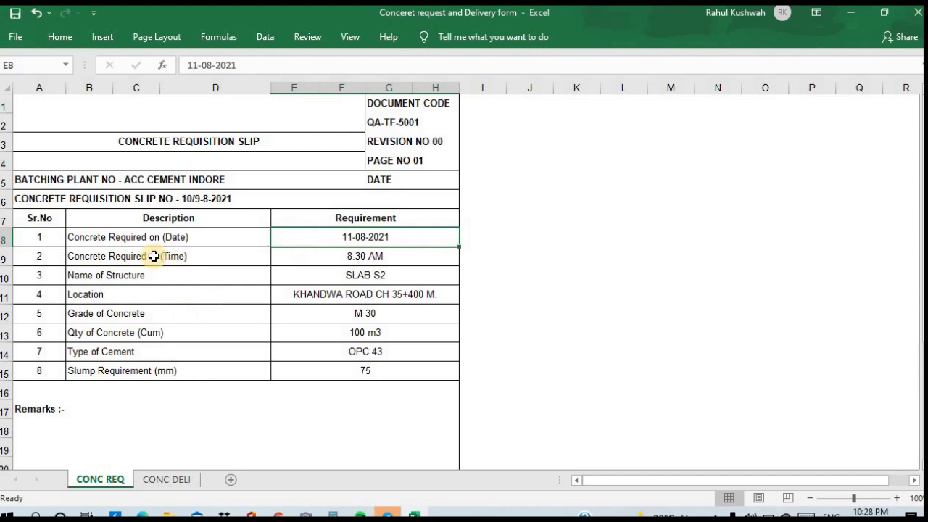
pyautogui.click(333, 257)
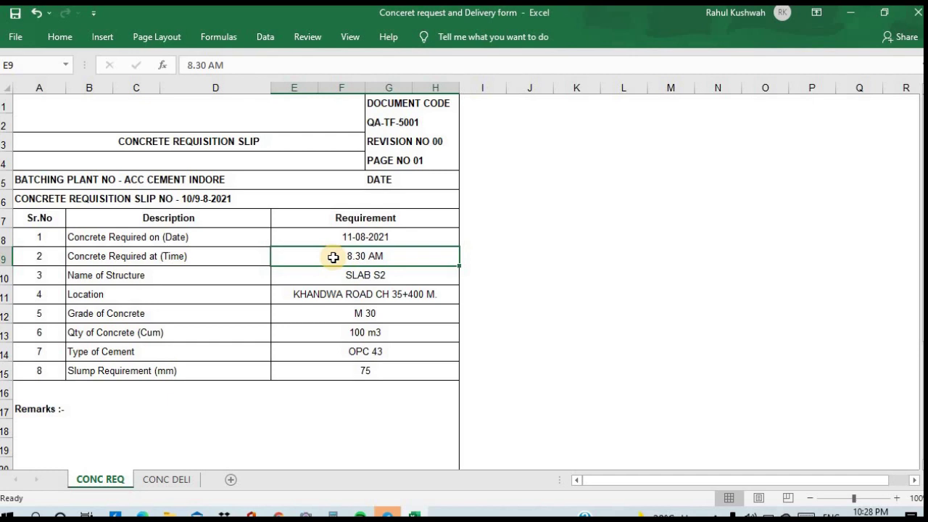
pyautogui.click(20, 281)
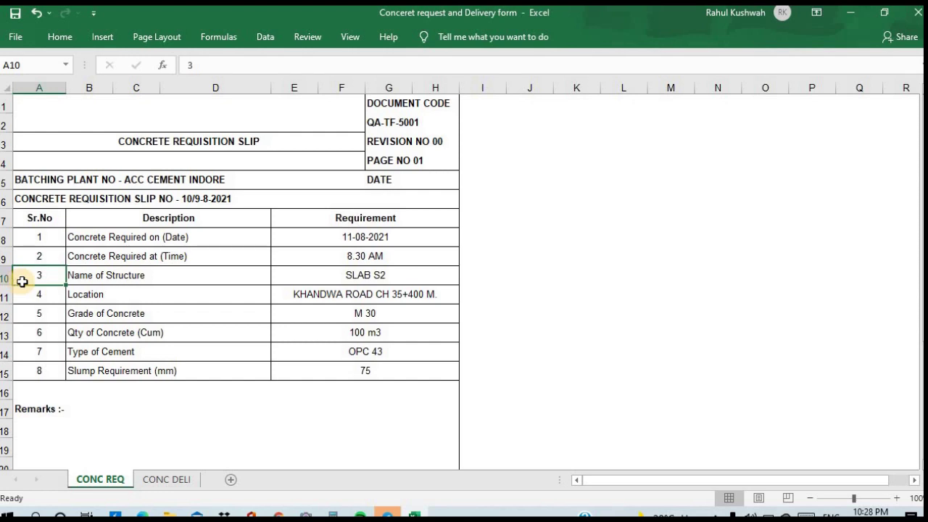
pyautogui.click(166, 275)
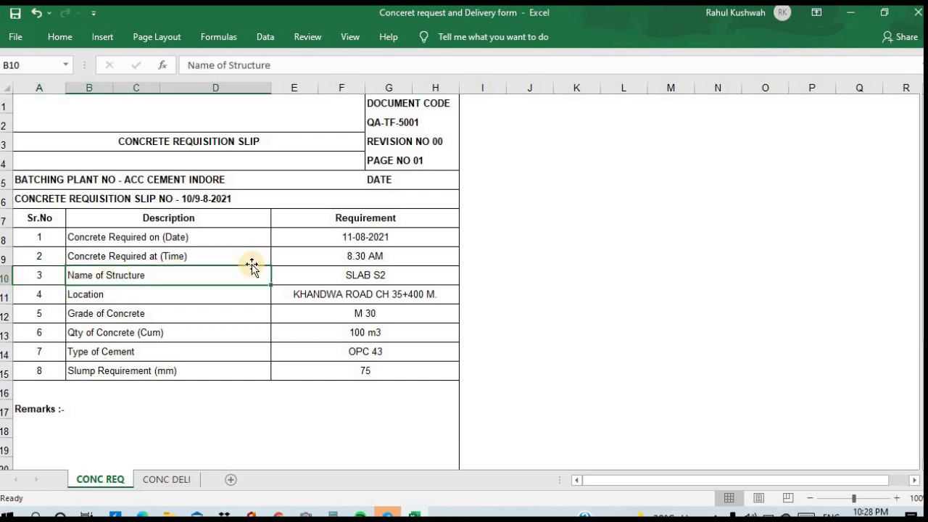
pyautogui.click(305, 273)
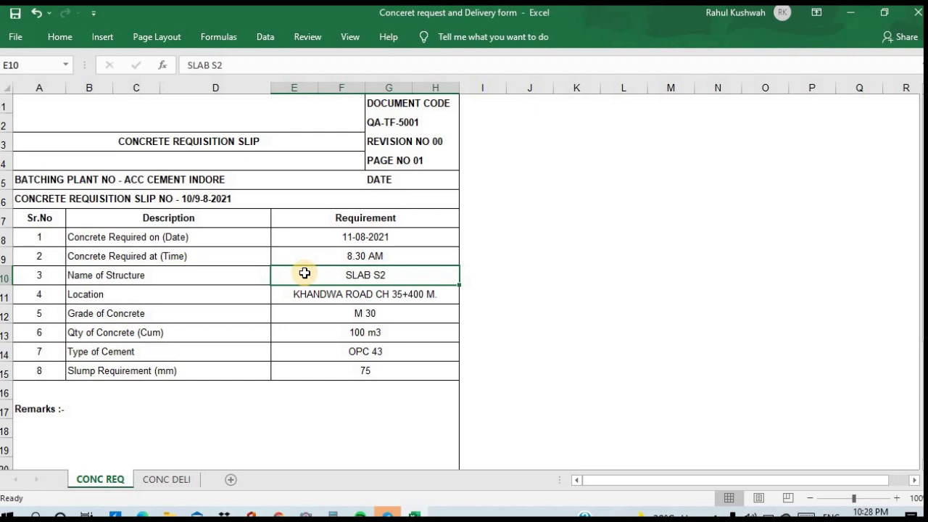
pyautogui.click(30, 298)
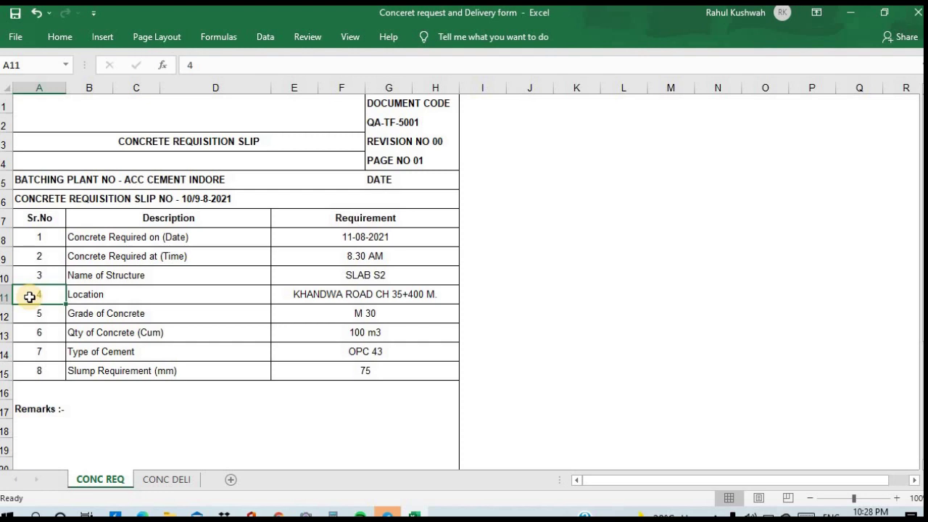
pyautogui.click(124, 293)
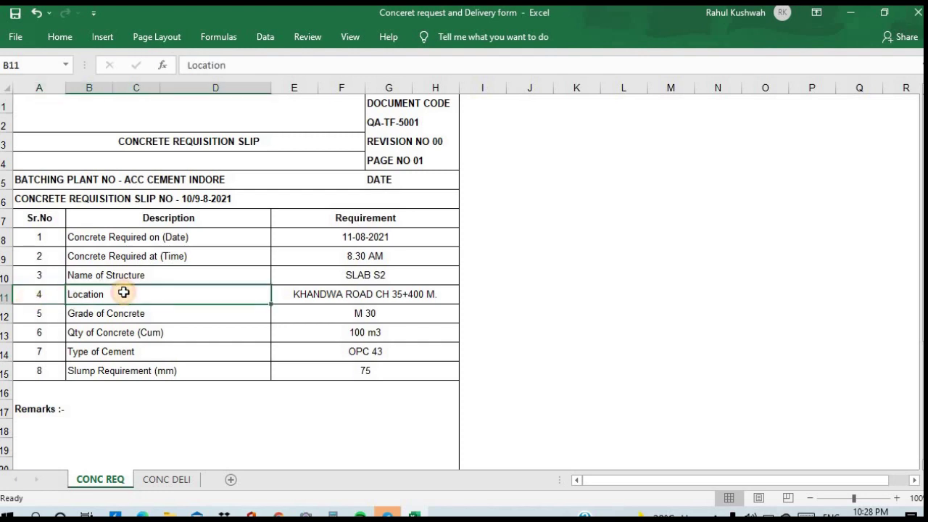
pyautogui.click(280, 293)
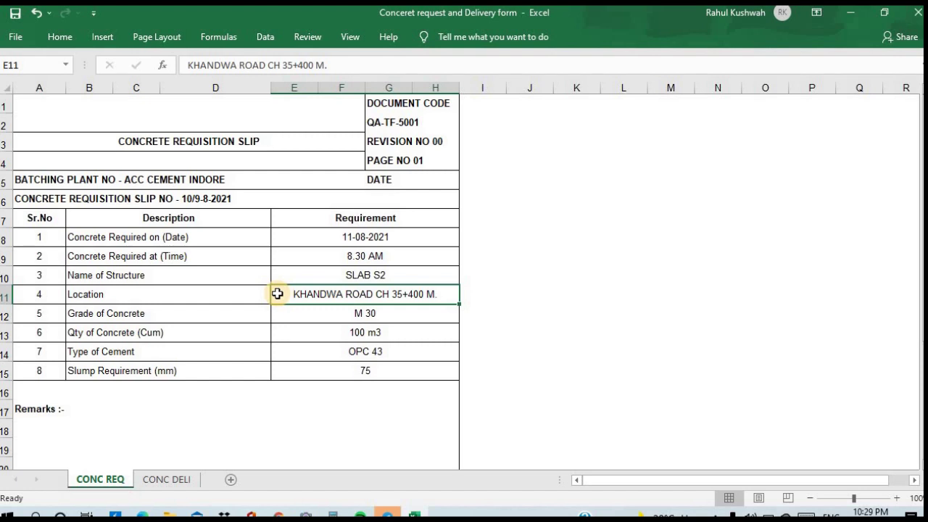
pyautogui.click(18, 318)
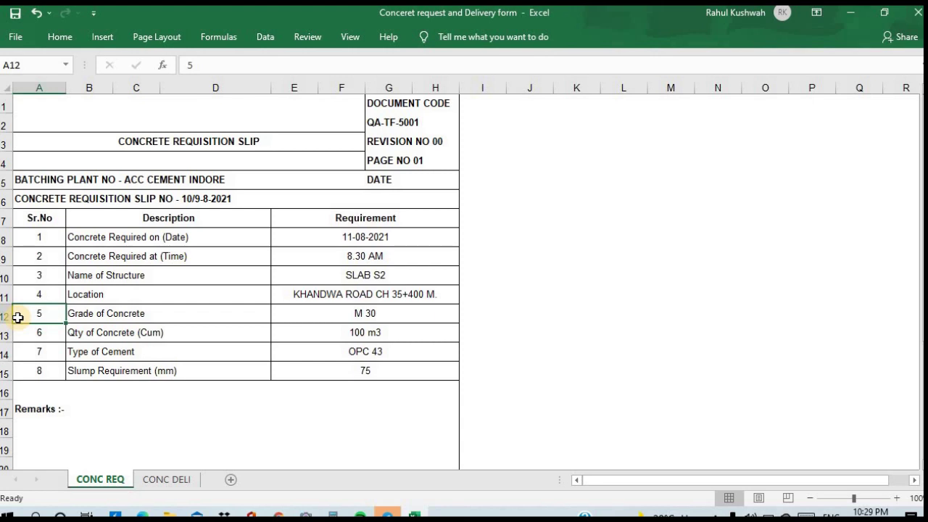
pyautogui.click(181, 308)
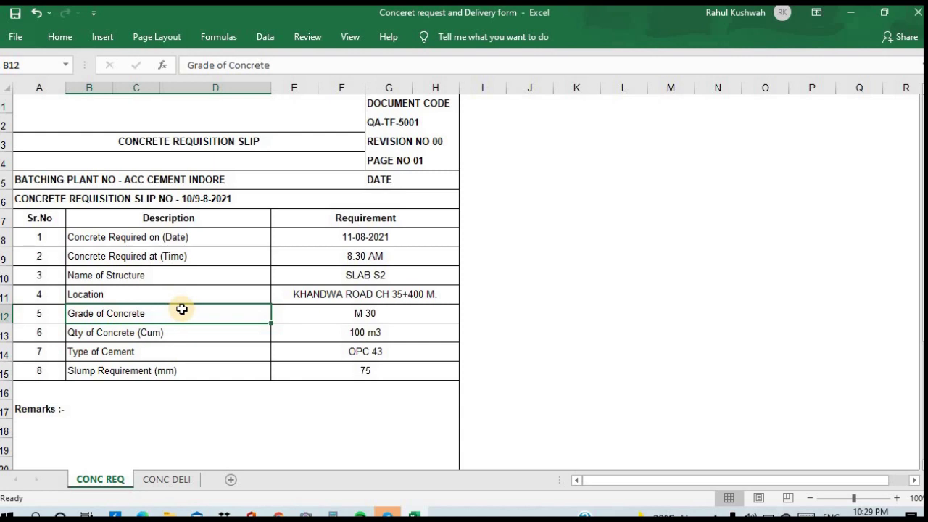
pyautogui.click(288, 315)
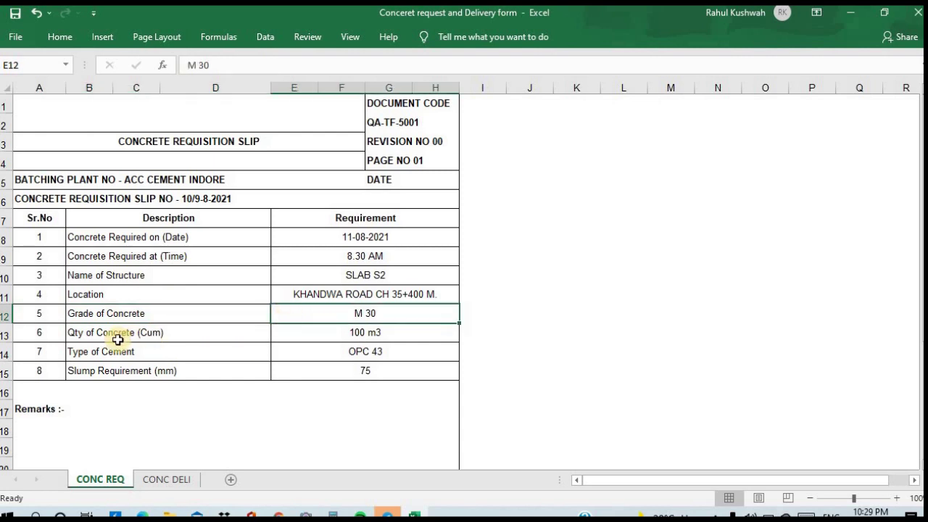
# Step: Examine the concrete quantity, cement type and slump requirement rows, plus the slip number, remarks and engineer signature areas
pyautogui.click(53, 340)
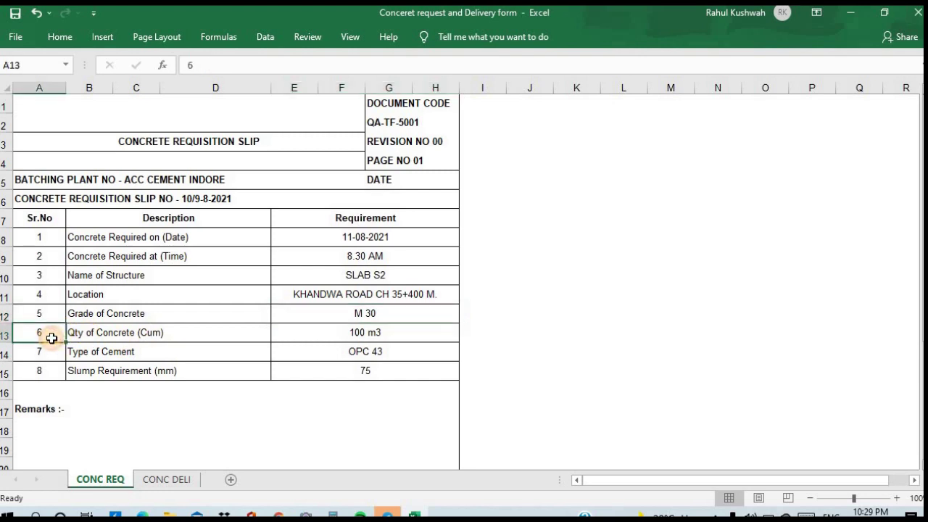
pyautogui.click(209, 335)
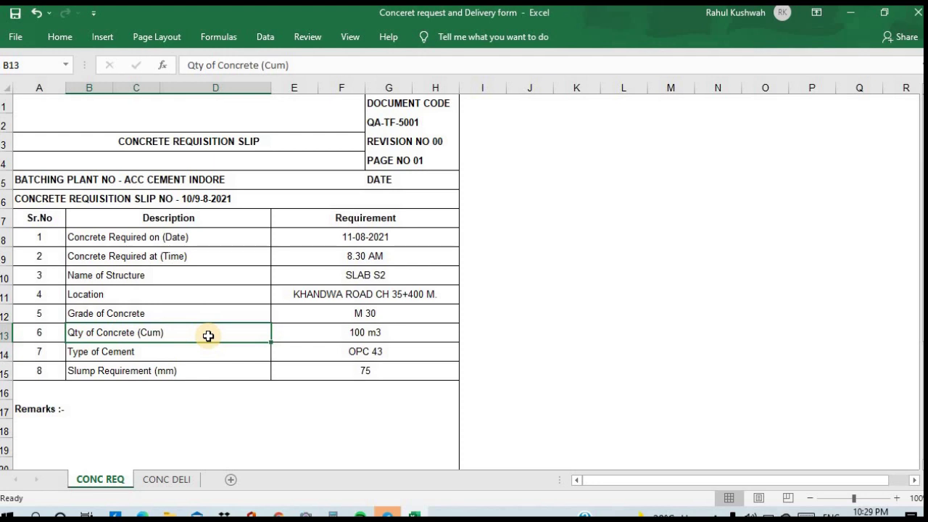
pyautogui.click(263, 198)
pyautogui.click(25, 197)
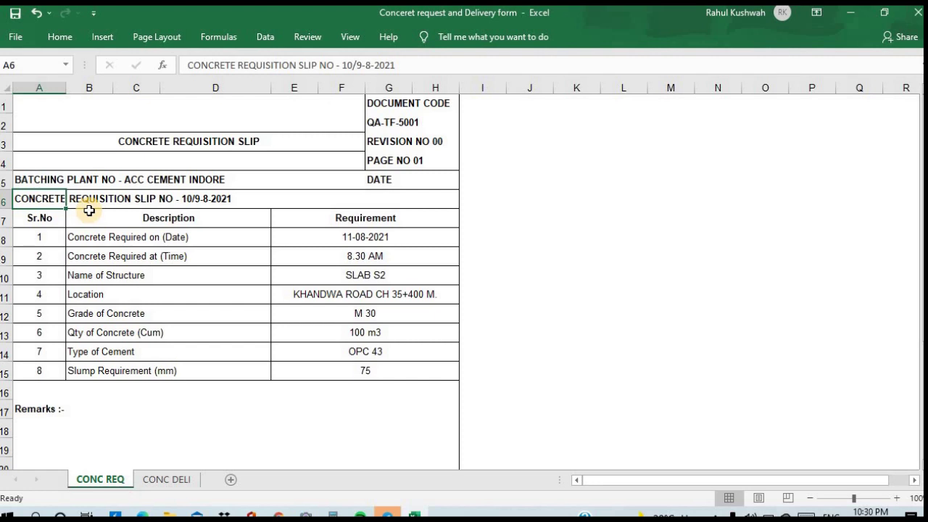
pyautogui.click(92, 327)
pyautogui.click(309, 329)
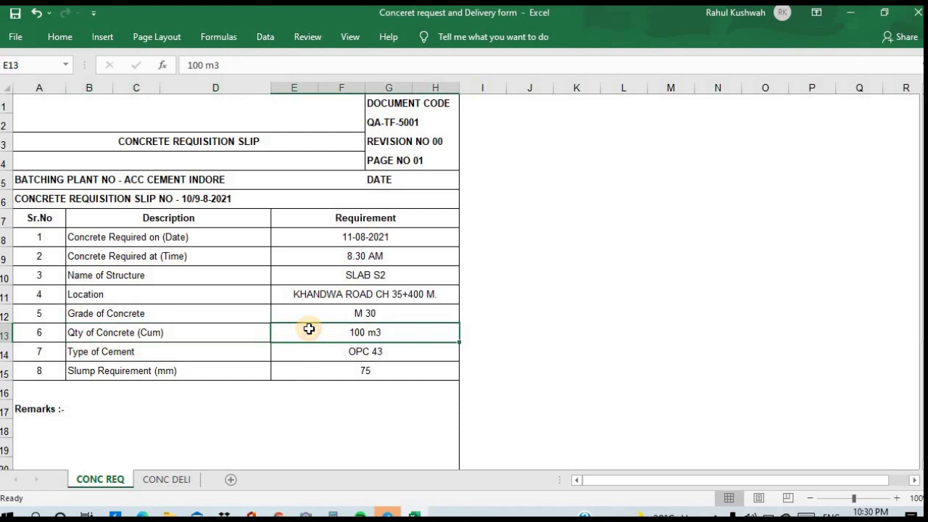
pyautogui.click(45, 353)
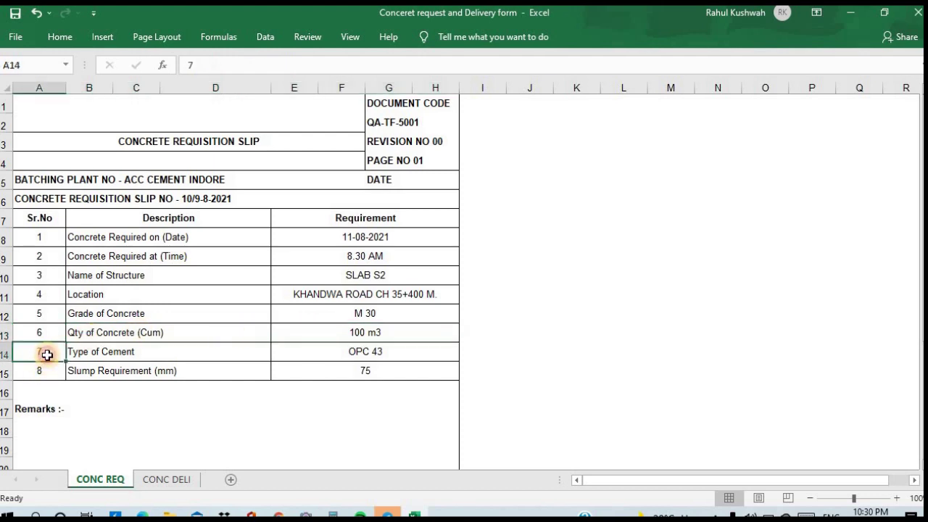
pyautogui.click(179, 353)
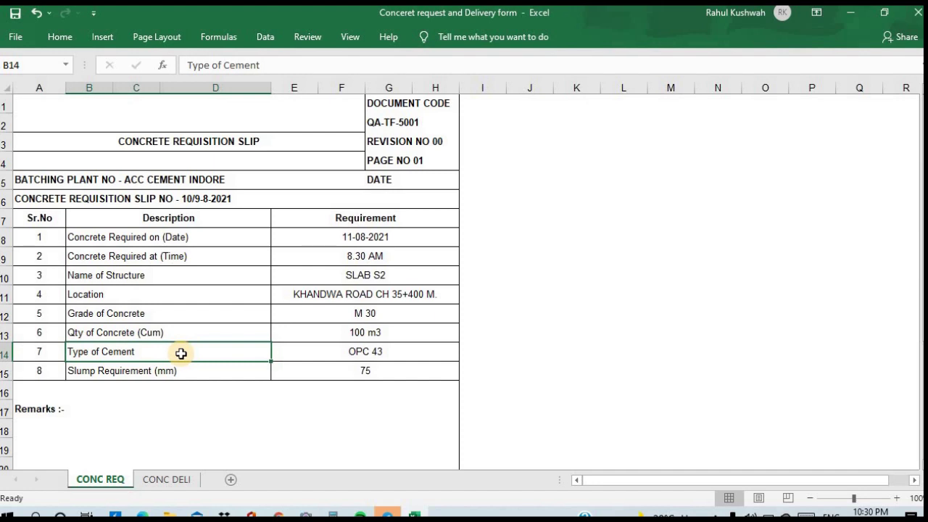
pyautogui.click(287, 348)
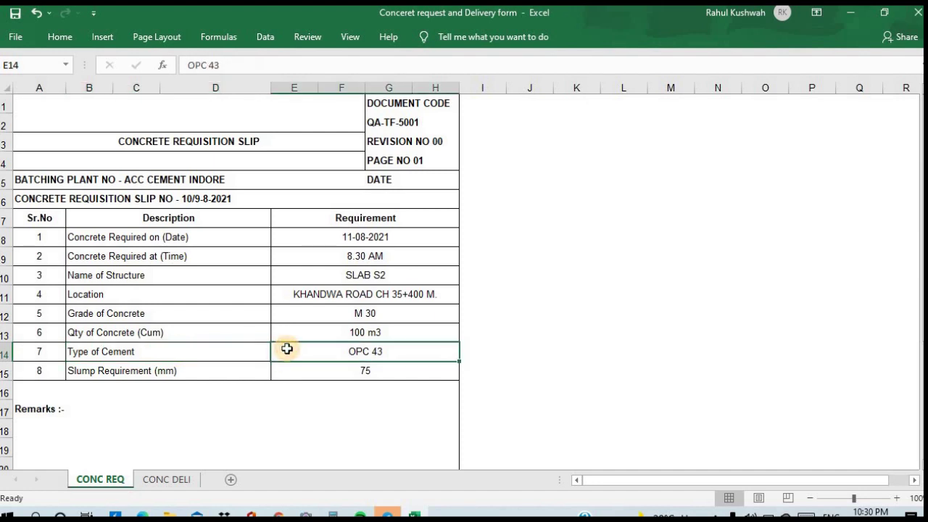
pyautogui.click(35, 378)
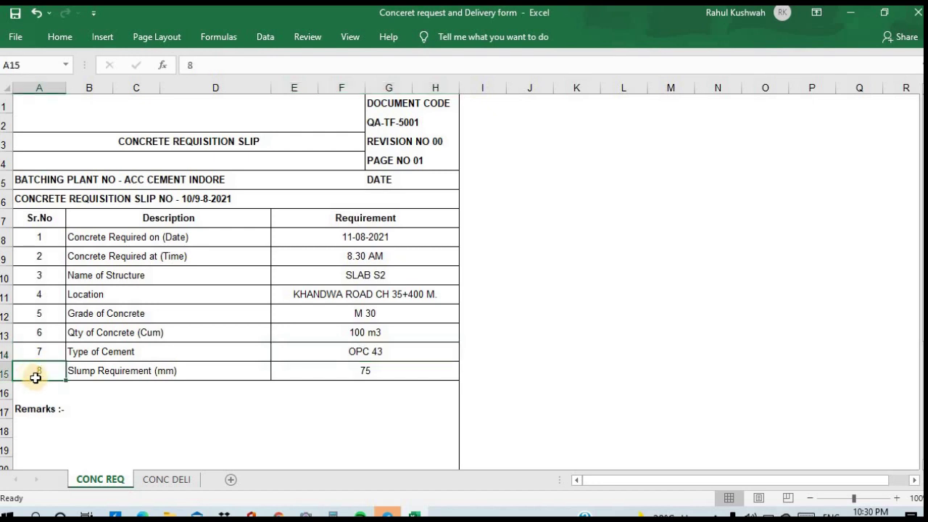
pyautogui.click(212, 375)
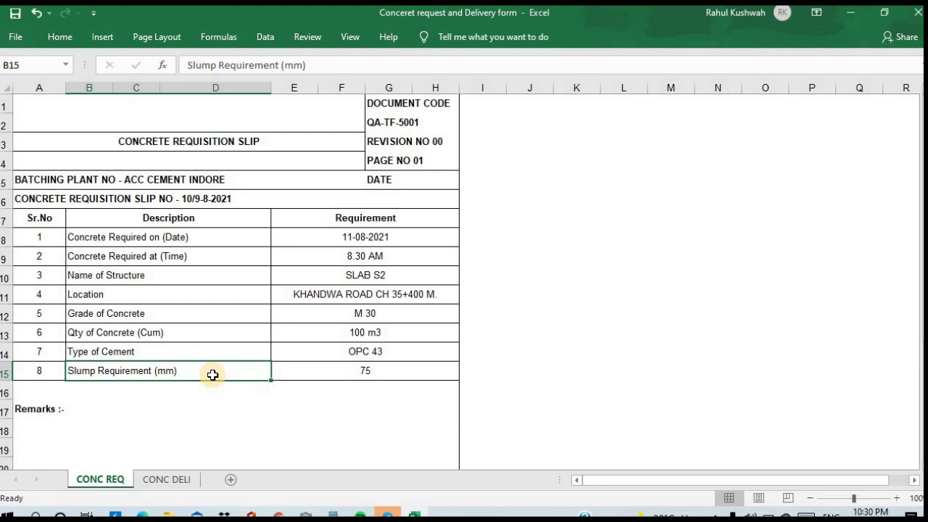
pyautogui.click(294, 368)
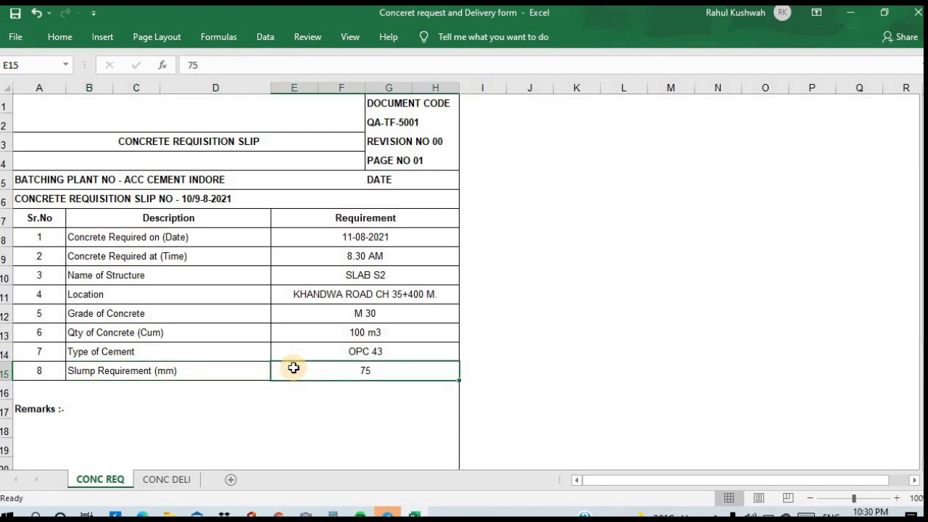
pyautogui.scroll(-2, 247, 396)
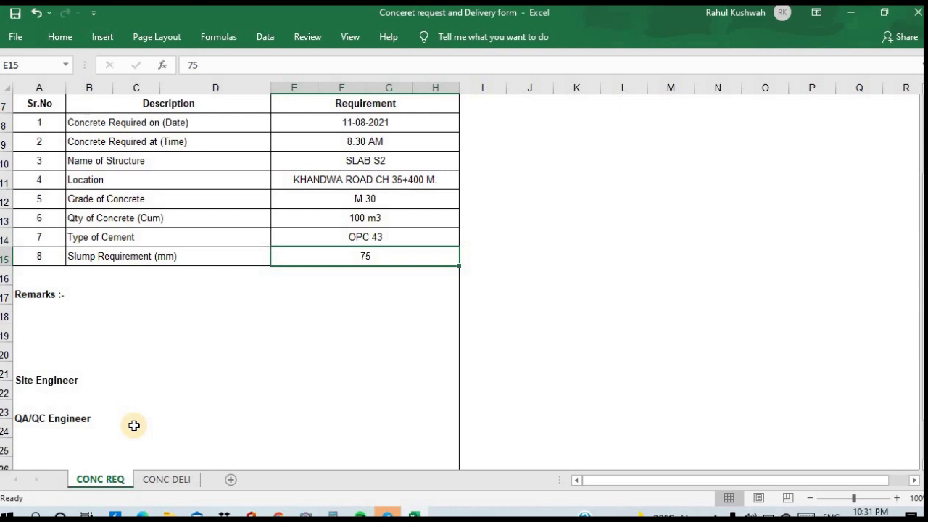
pyautogui.scroll(2, 134, 425)
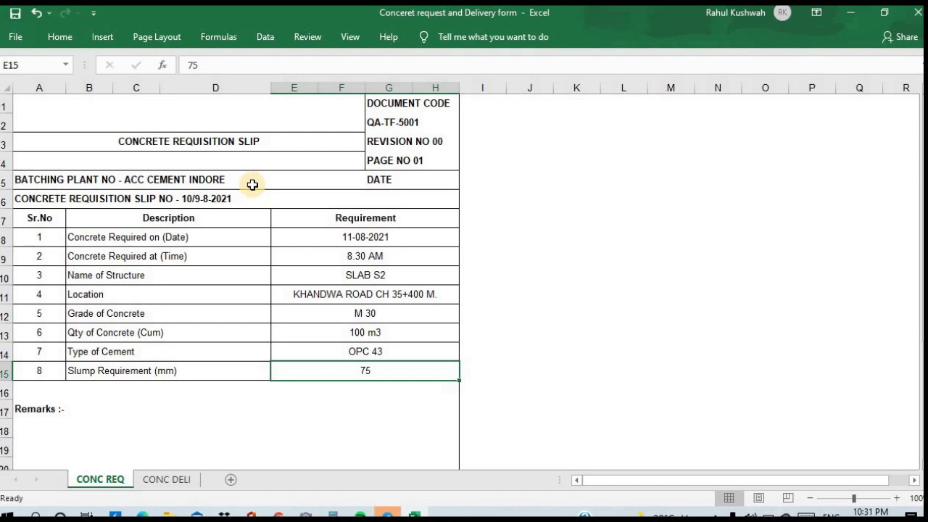
# Step: On the CONC DELI sheet, check the batching plant and slip number headings and enter 10-08-2021 as the slip date in J6
pyautogui.hotkey('ctrl', 'pagedown')
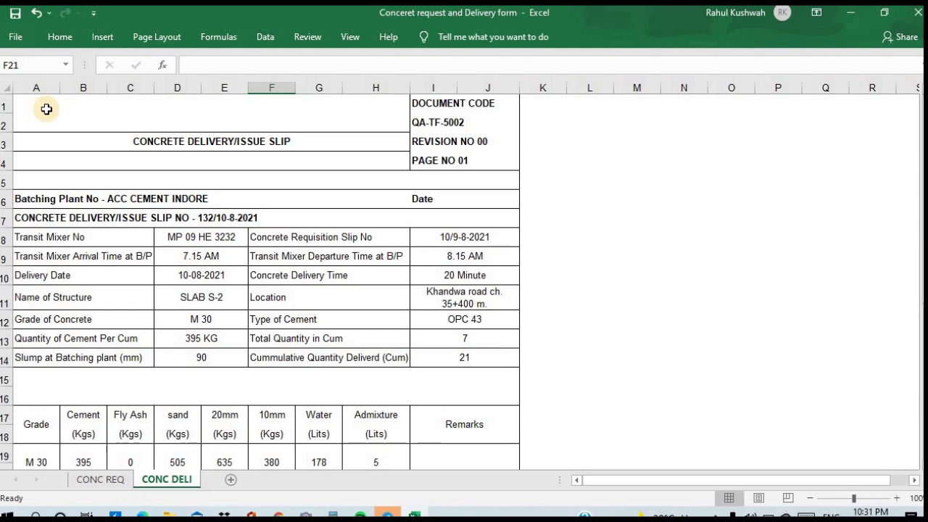
pyautogui.click(40, 199)
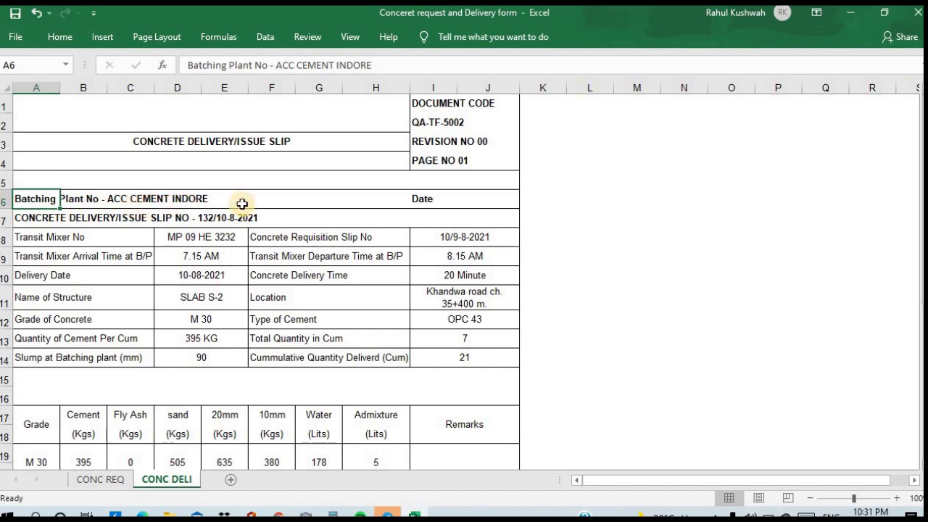
pyautogui.click(21, 220)
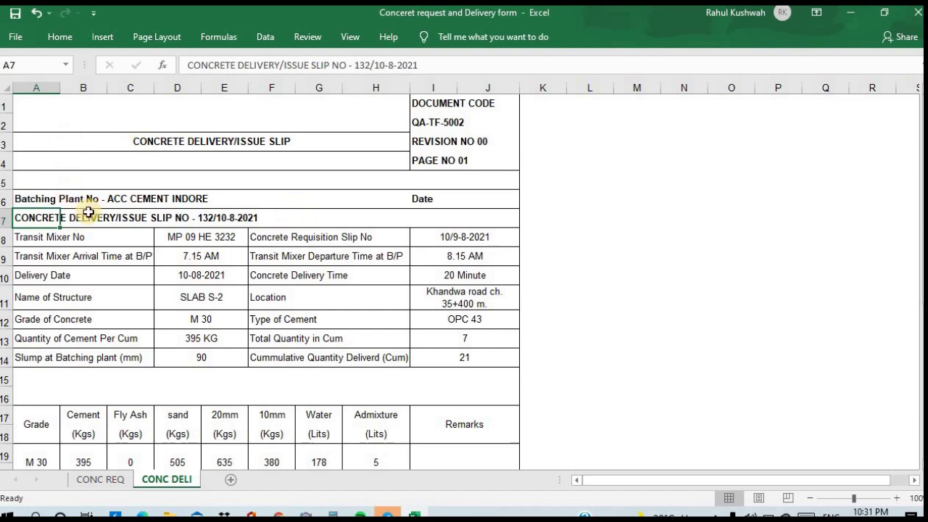
pyautogui.click(314, 221)
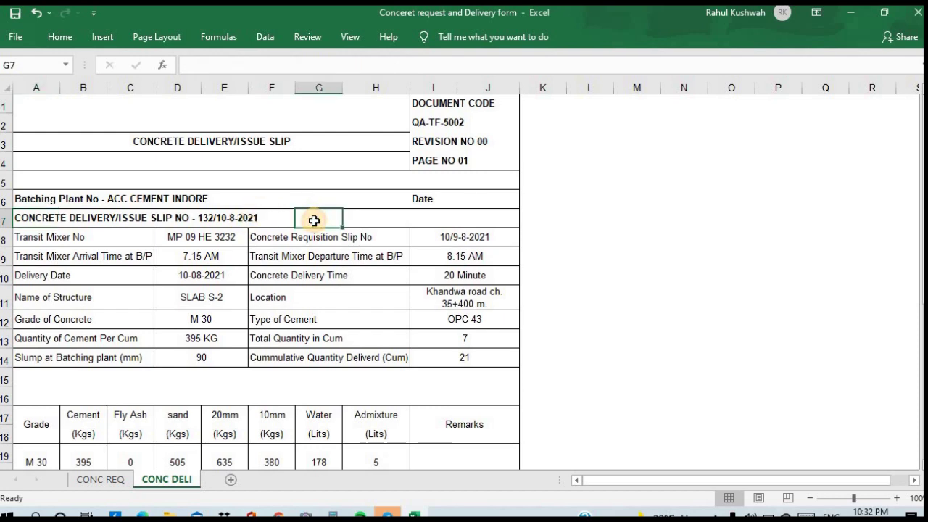
pyautogui.click(434, 195)
pyautogui.click(470, 197)
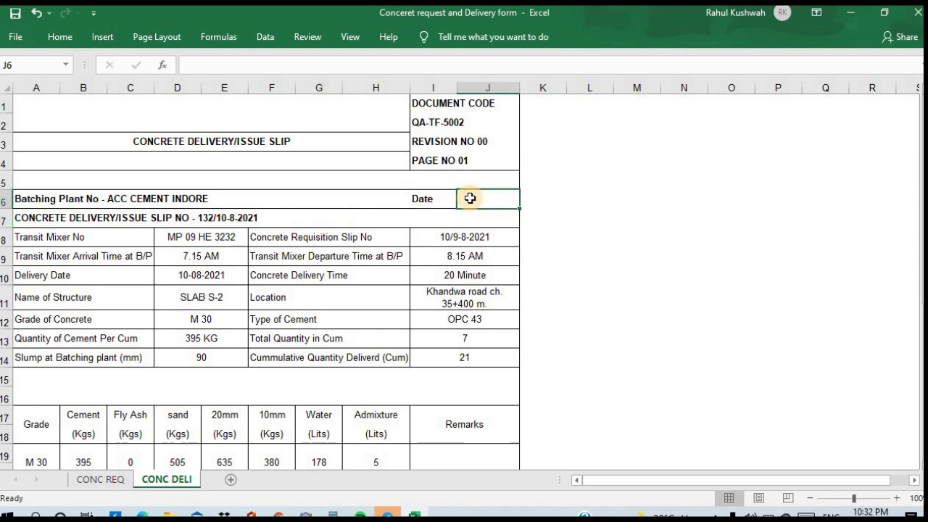
pyautogui.write('10-08')
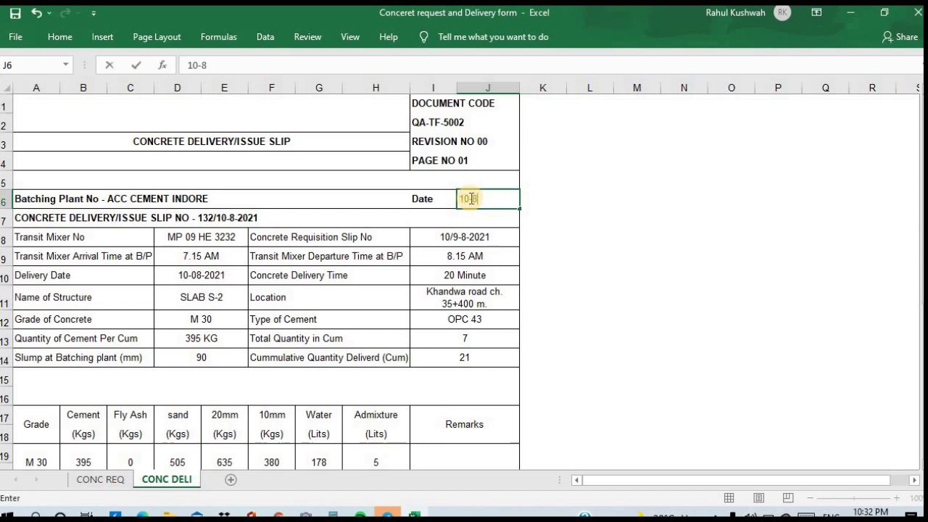
pyautogui.write('-2021')
pyautogui.press('Return')
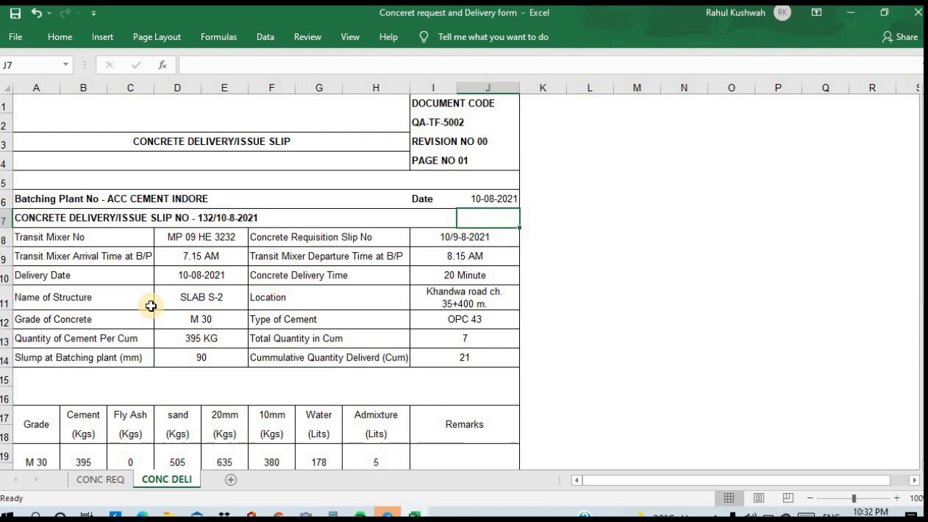
# Step: Review the delivery slip's transit mixer number, mixer arrival time at the batching plant and delivery date with their entries
pyautogui.click(101, 240)
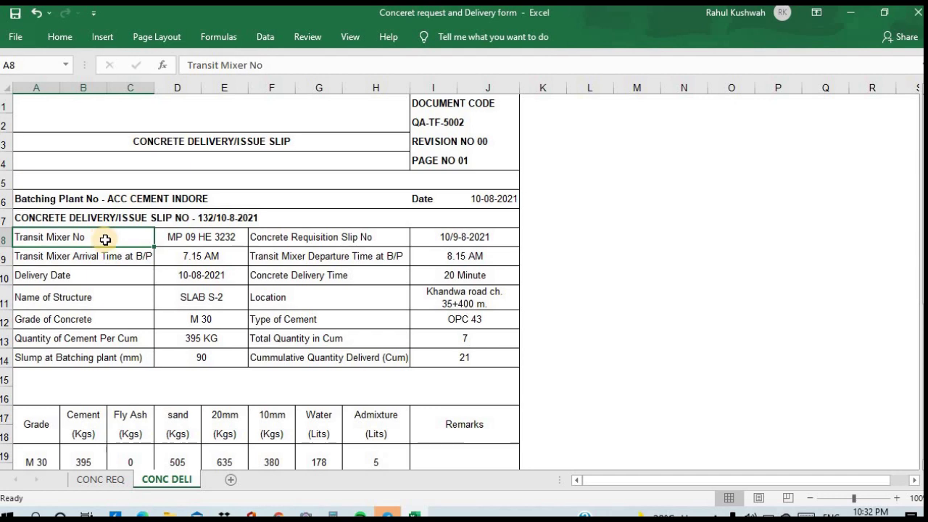
pyautogui.click(166, 236)
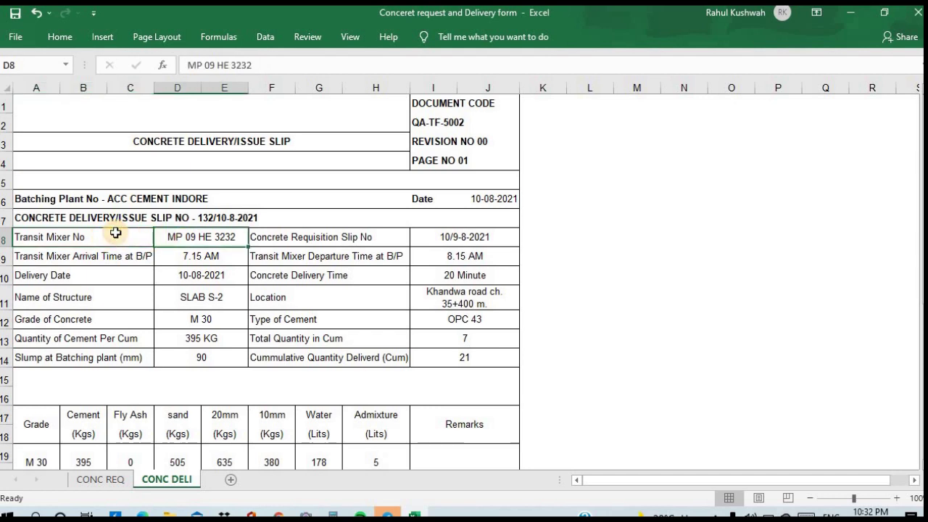
pyautogui.click(58, 263)
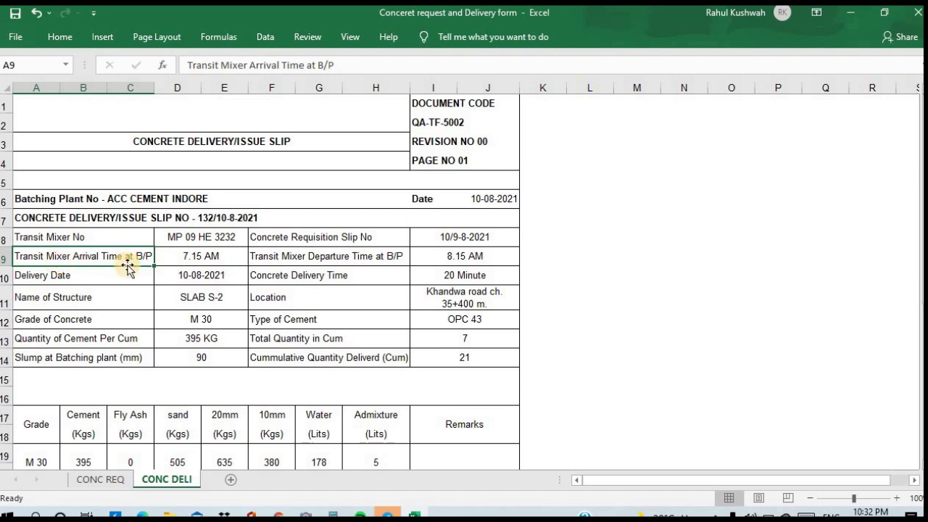
pyautogui.click(164, 262)
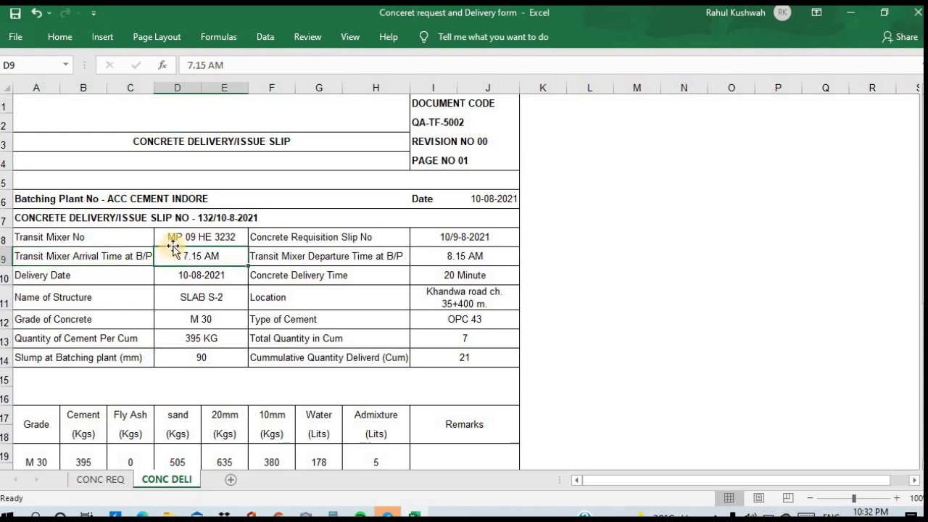
pyautogui.click(96, 276)
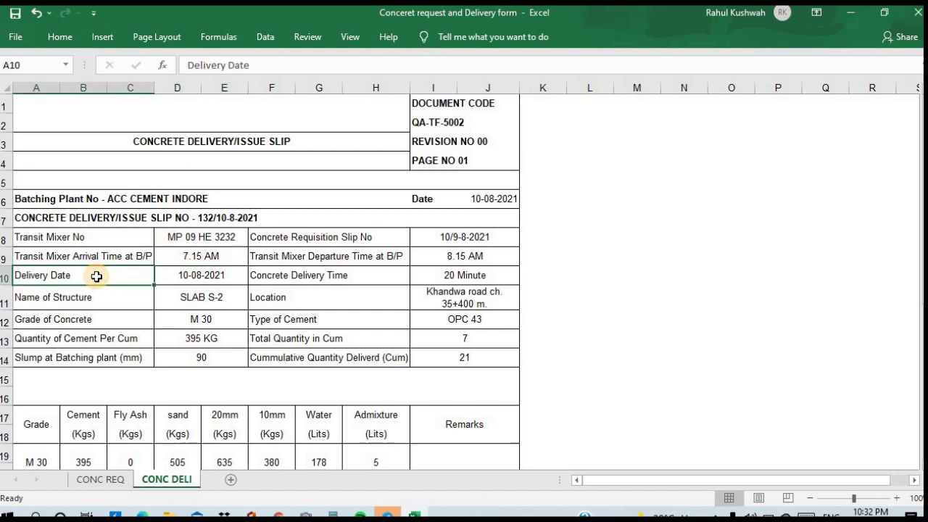
pyautogui.click(166, 276)
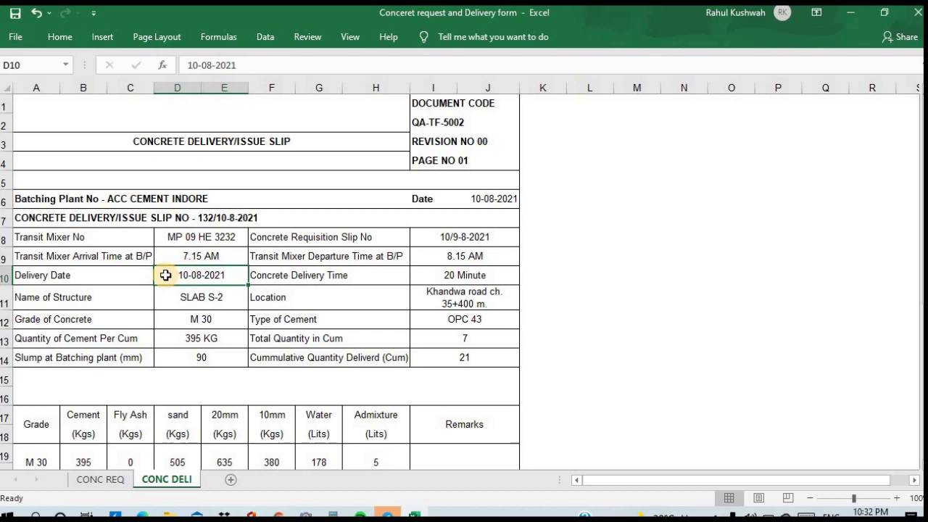
# Step: Examine the structure name, grade of concrete, quantity of cement per cum and slump at batching plant entries
pyautogui.click(138, 305)
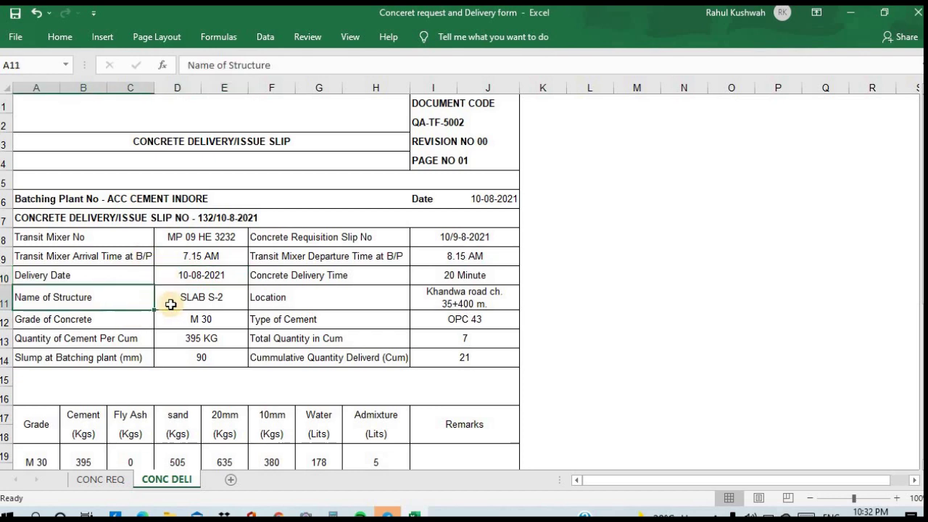
pyautogui.click(162, 298)
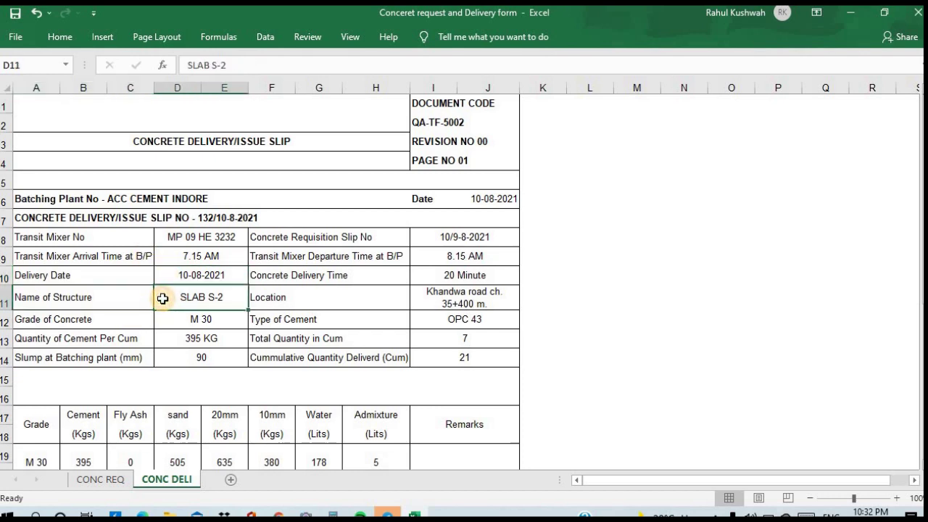
pyautogui.click(110, 322)
pyautogui.click(162, 319)
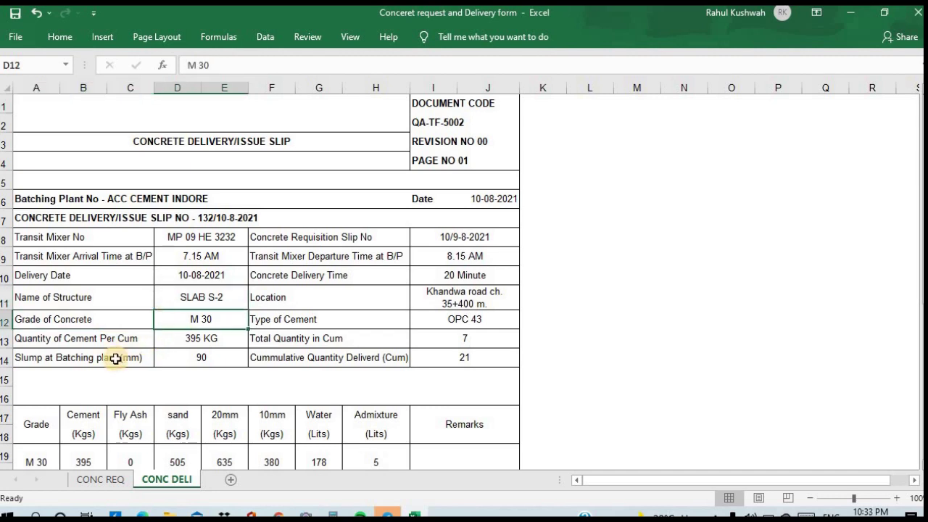
pyautogui.click(79, 337)
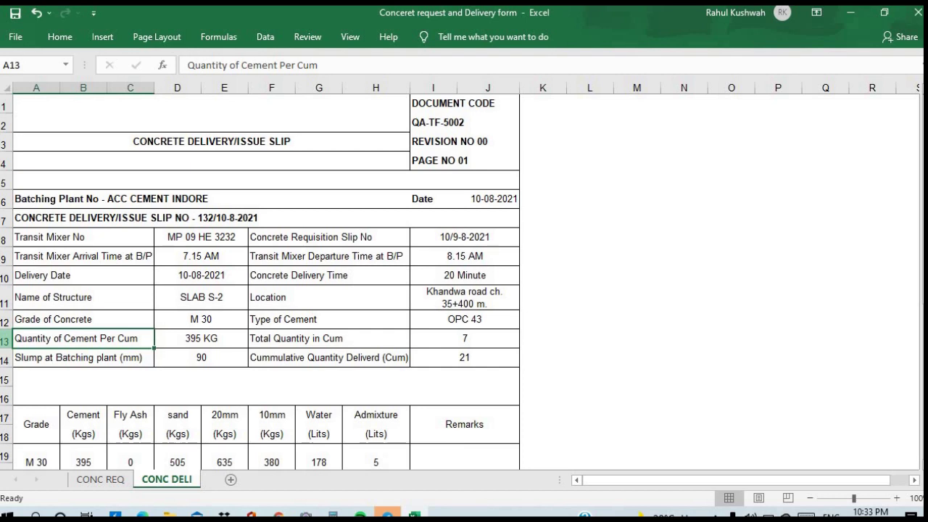
pyautogui.click(169, 339)
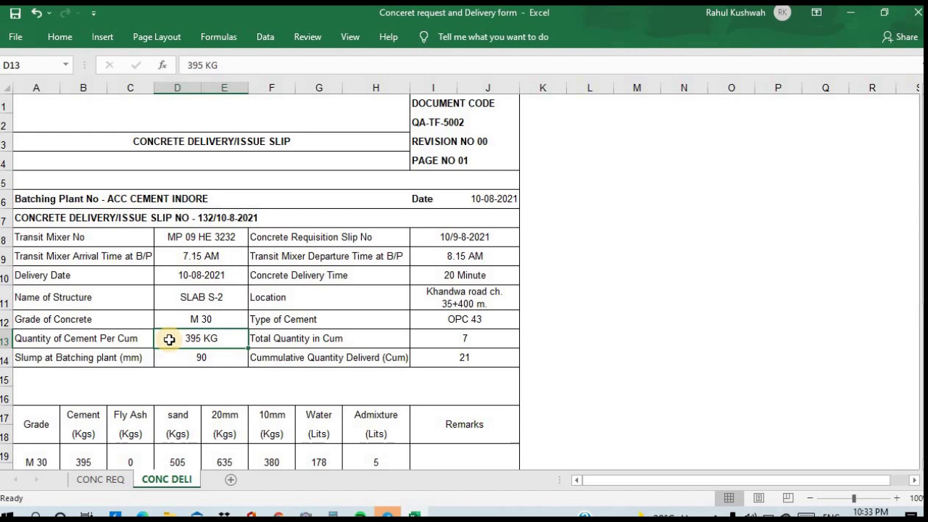
pyautogui.click(24, 362)
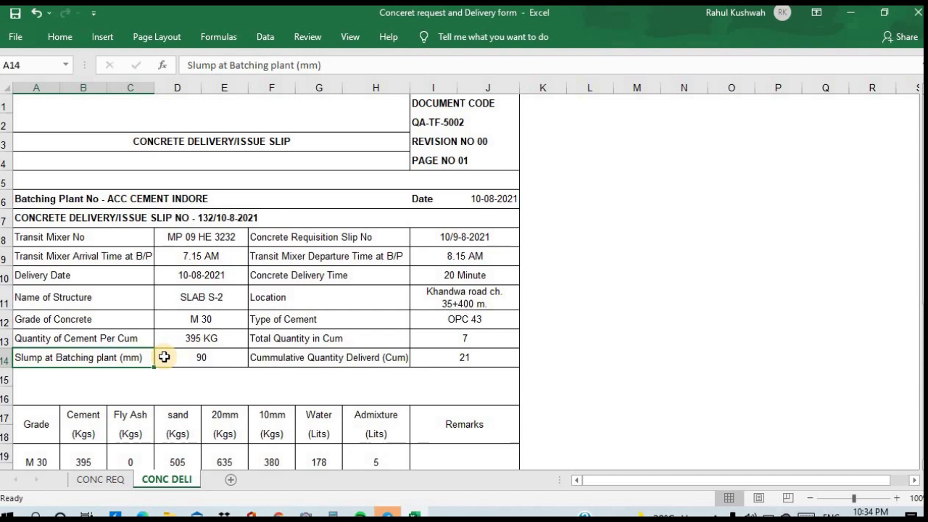
pyautogui.click(164, 357)
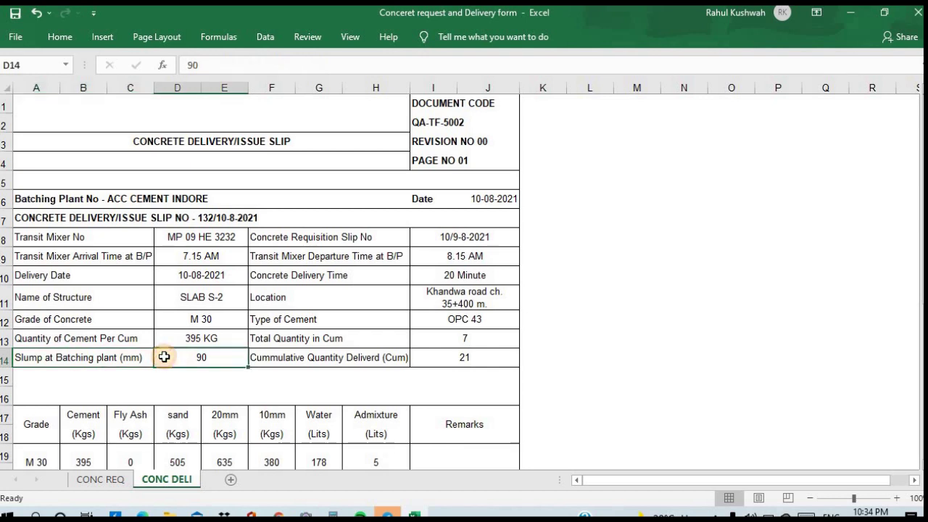
# Step: Review the requisition slip number, mixer departure time, concrete delivery time, location and type of cement entries
pyautogui.click(288, 235)
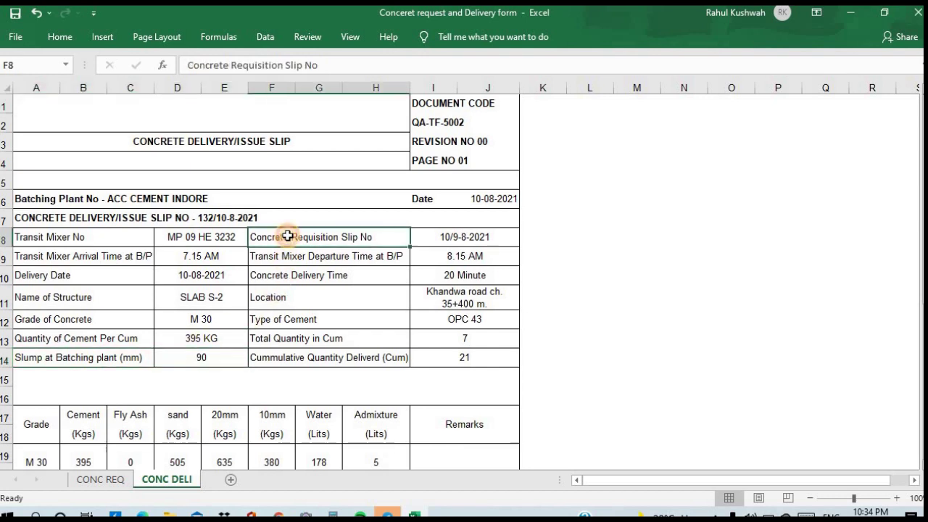
pyautogui.click(431, 237)
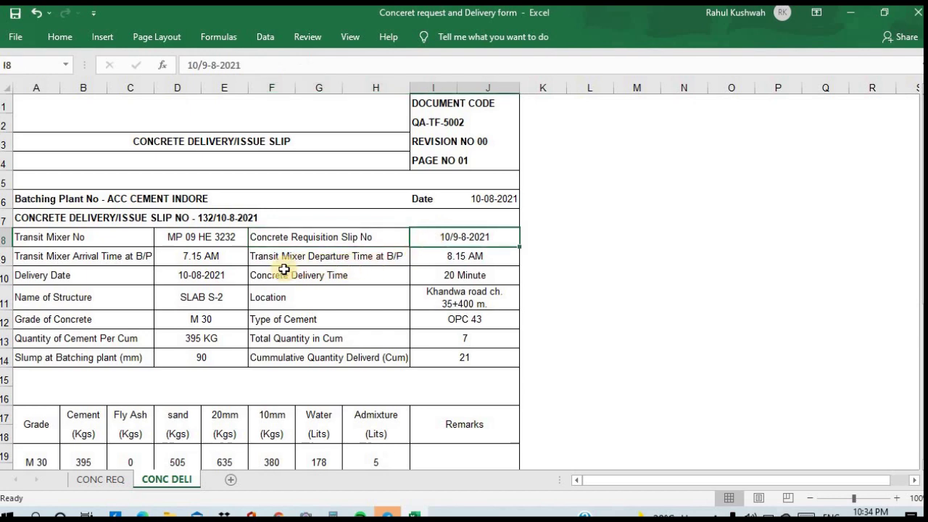
pyautogui.click(430, 259)
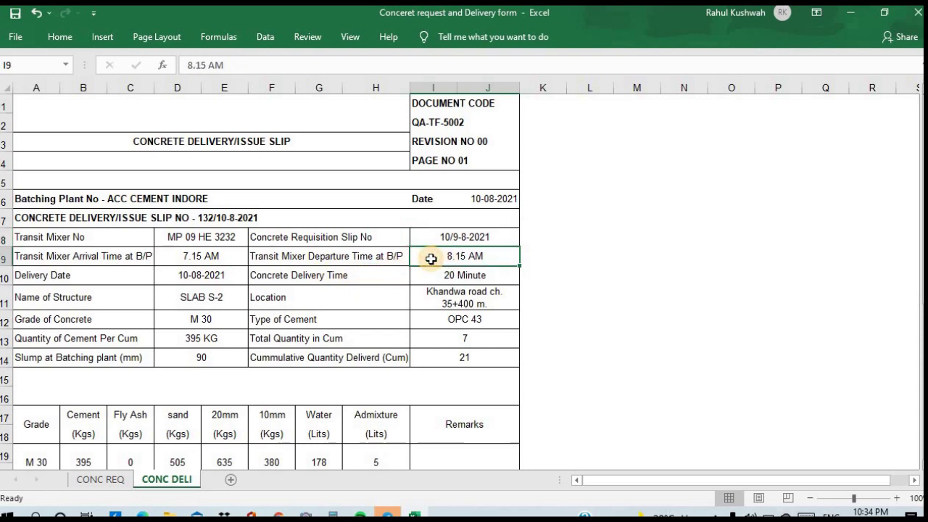
pyautogui.click(397, 277)
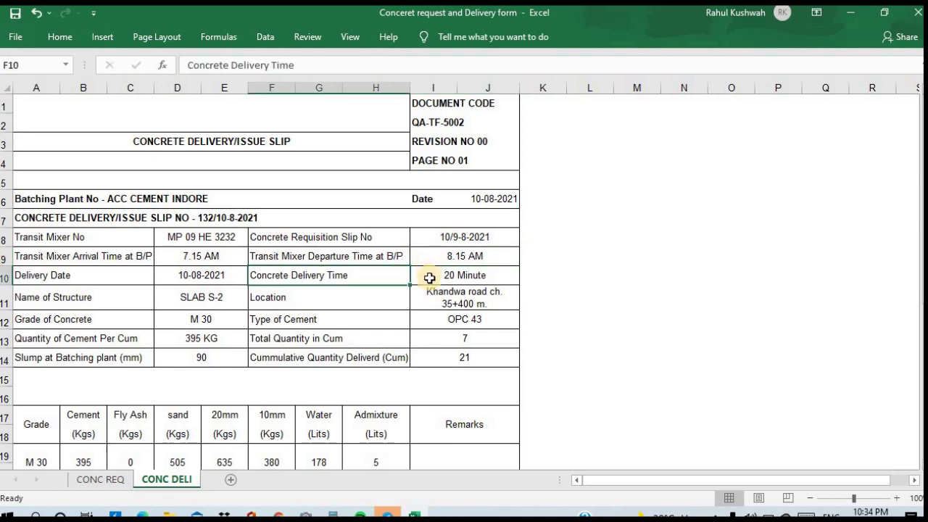
pyautogui.click(429, 278)
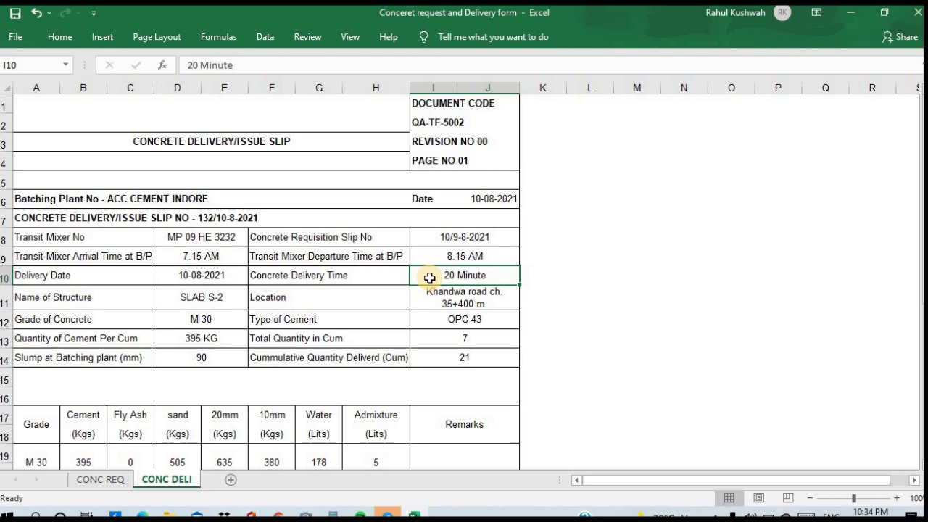
pyautogui.click(397, 303)
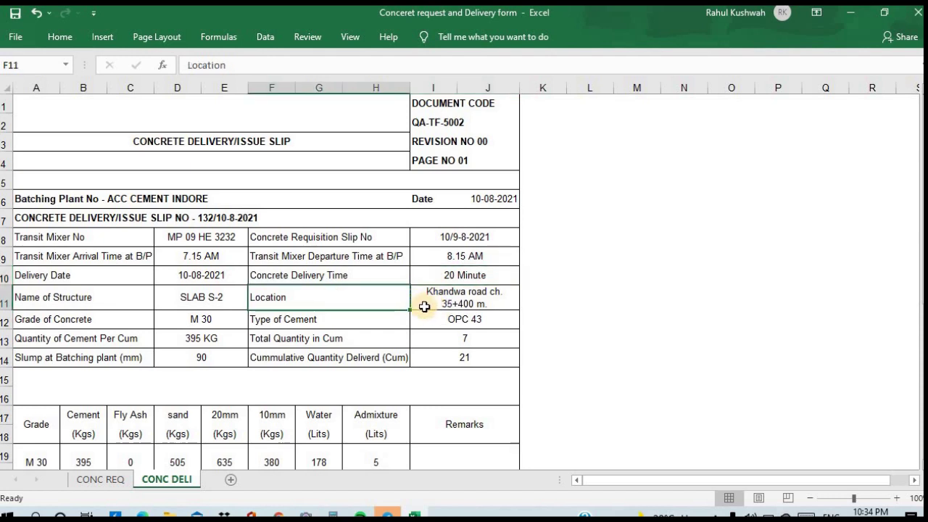
pyautogui.click(373, 320)
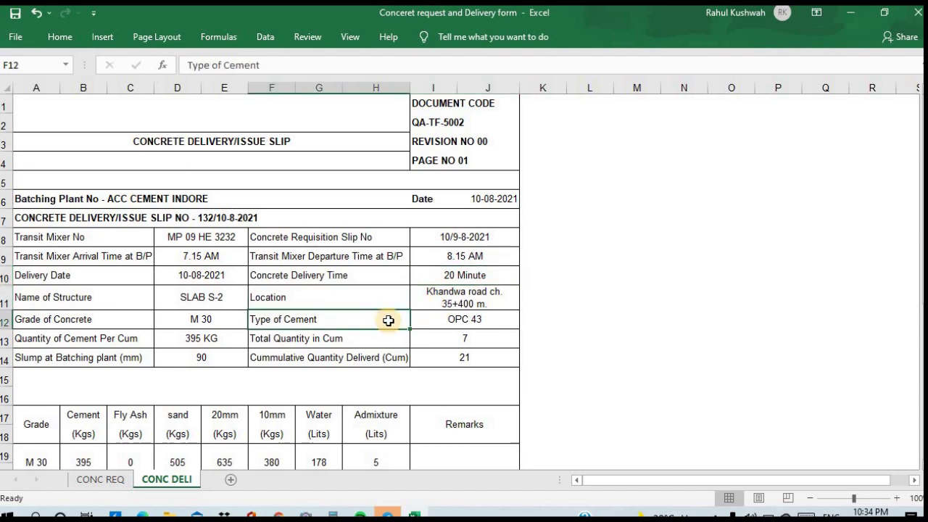
pyautogui.click(429, 322)
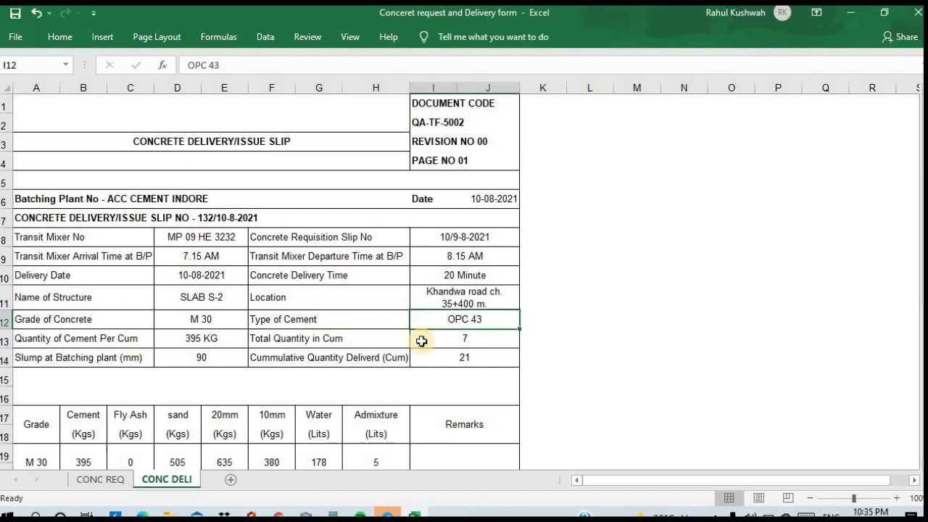
# Step: Compare the total and cumulative delivered quantities in I13 and I14 against the transit mixer and requisition slip numbers
pyautogui.click(421, 340)
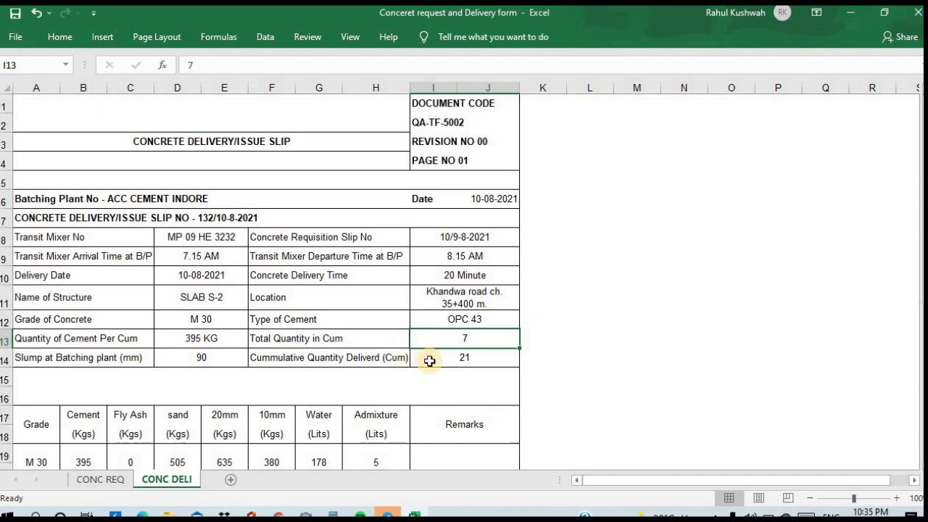
pyautogui.click(429, 361)
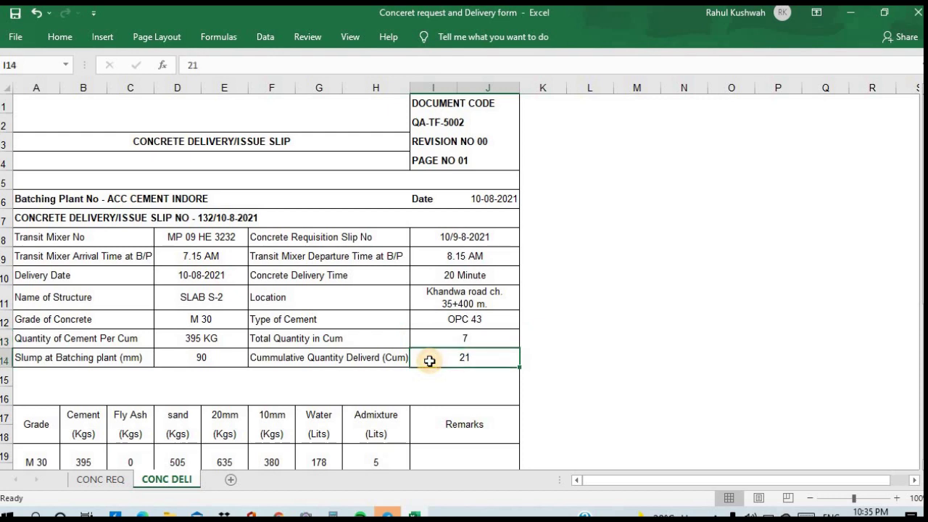
pyautogui.click(435, 338)
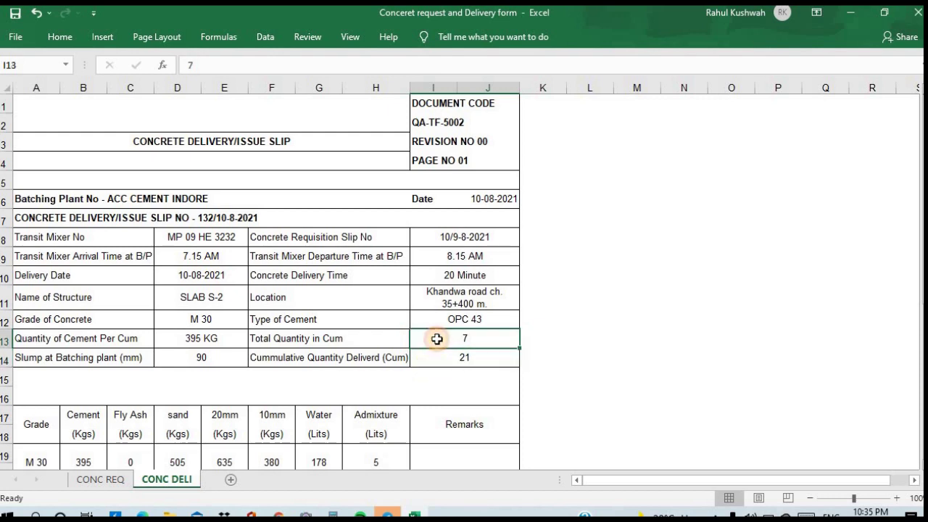
pyautogui.click(199, 243)
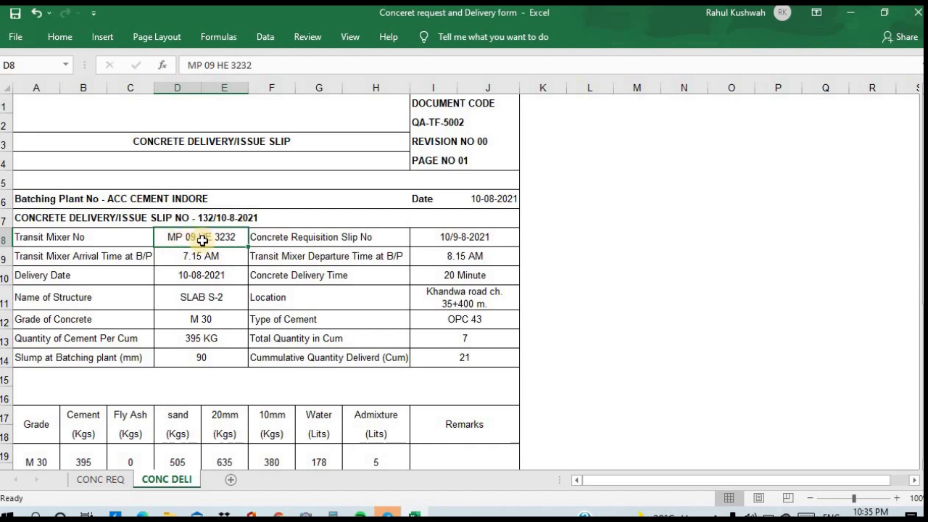
pyautogui.click(427, 338)
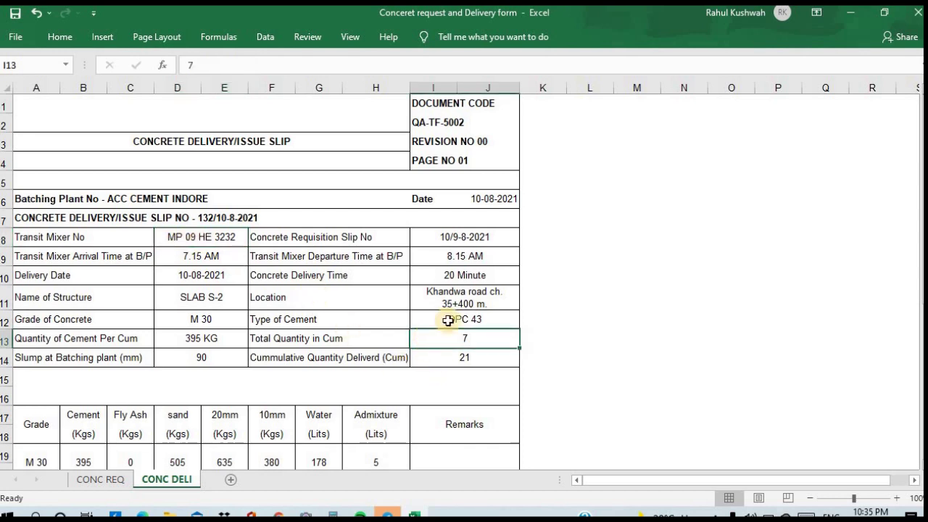
pyautogui.click(423, 245)
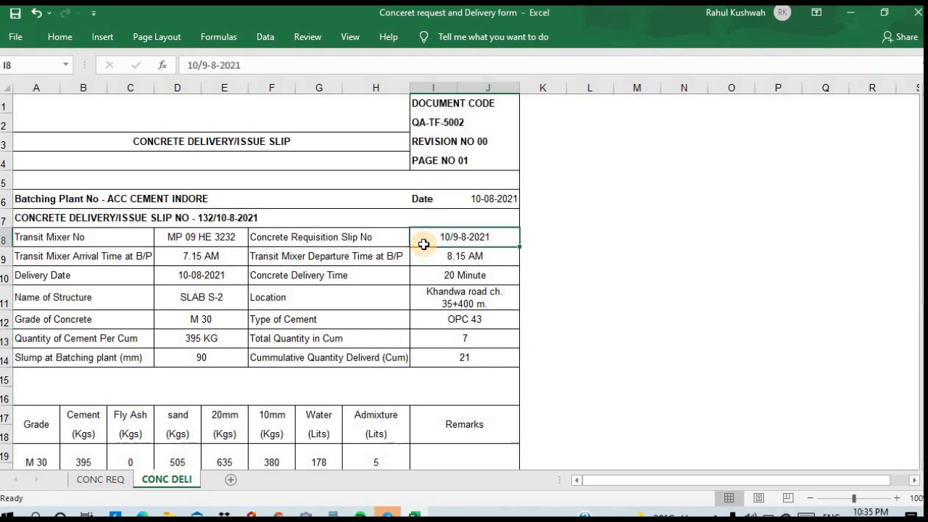
pyautogui.click(443, 363)
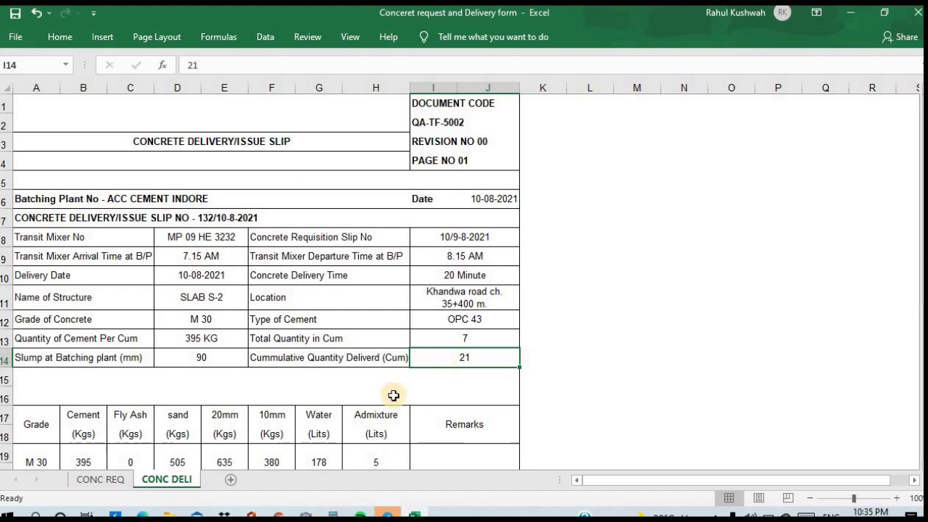
# Step: Examine the mix table's grade, cement and fly ash entries in row 19, checking fly ash against the type of cement in I12
pyautogui.scroll(-2, 393, 393)
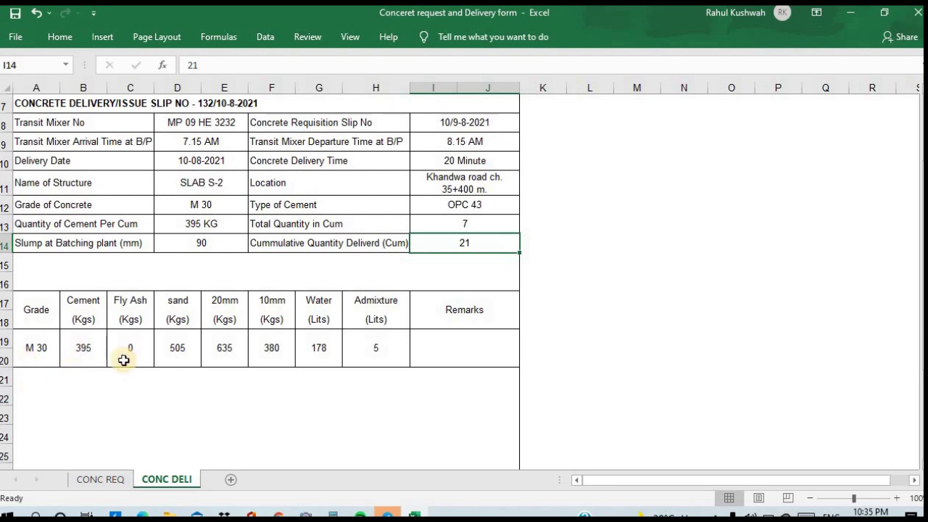
pyautogui.click(31, 359)
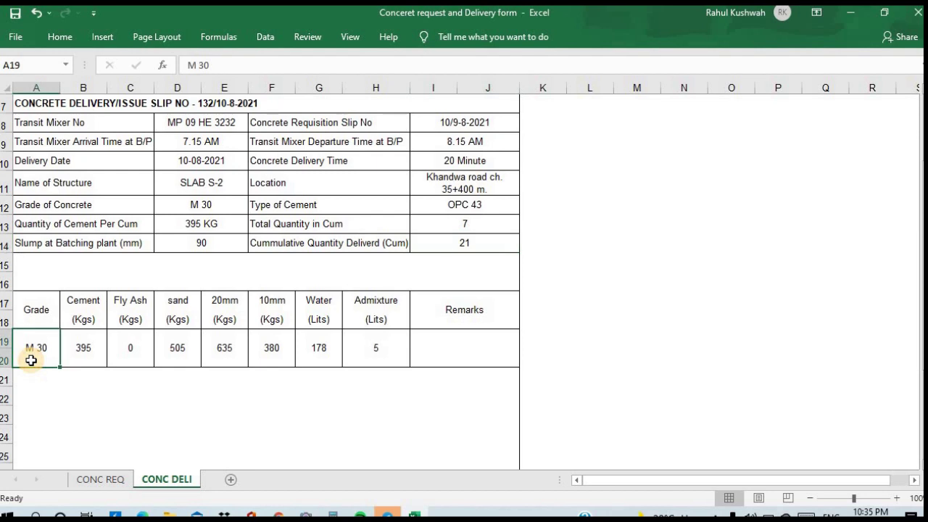
pyautogui.click(67, 363)
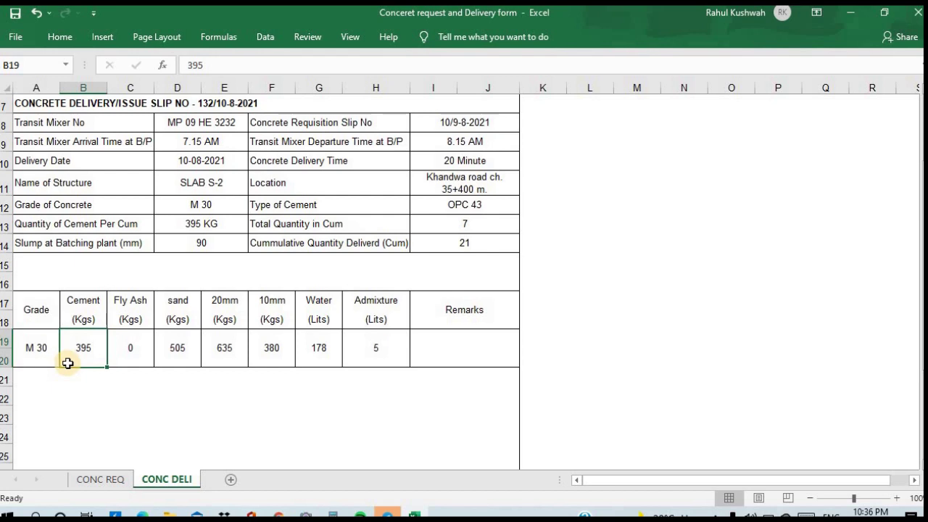
pyautogui.click(135, 355)
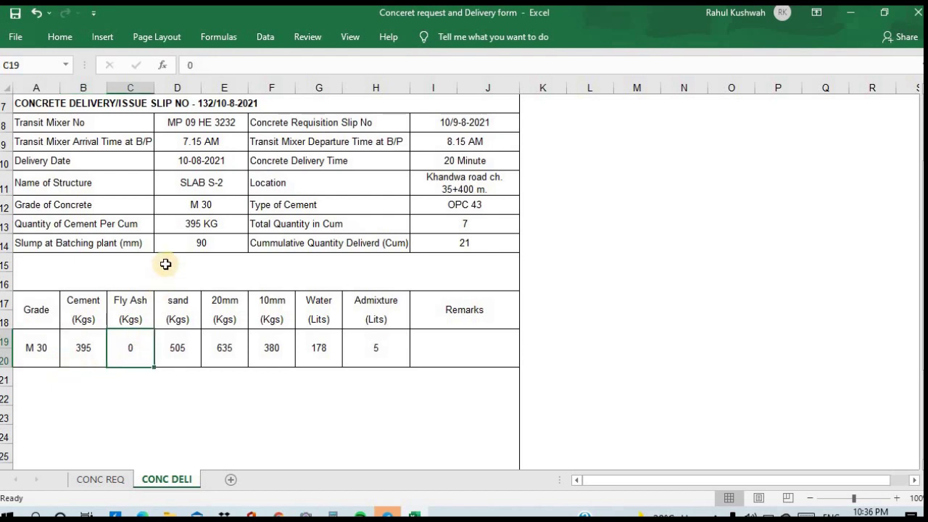
pyautogui.click(446, 205)
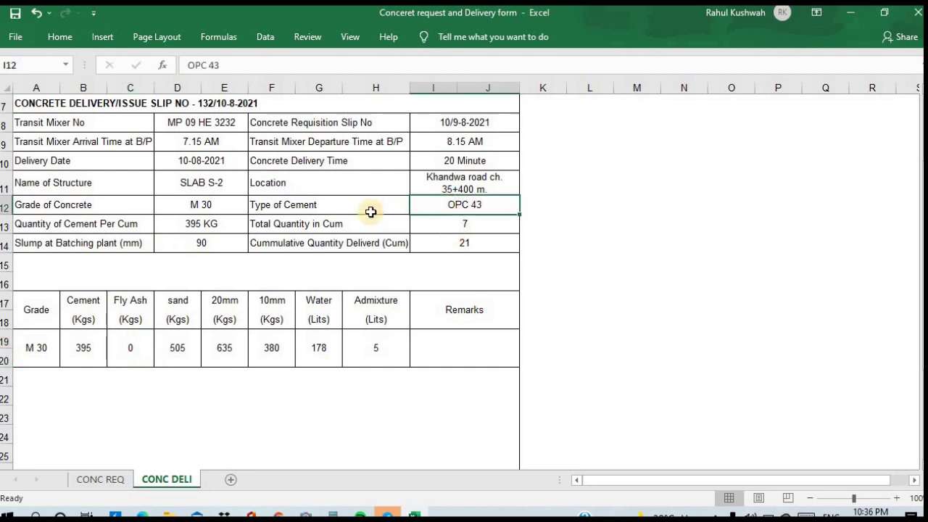
pyautogui.click(115, 359)
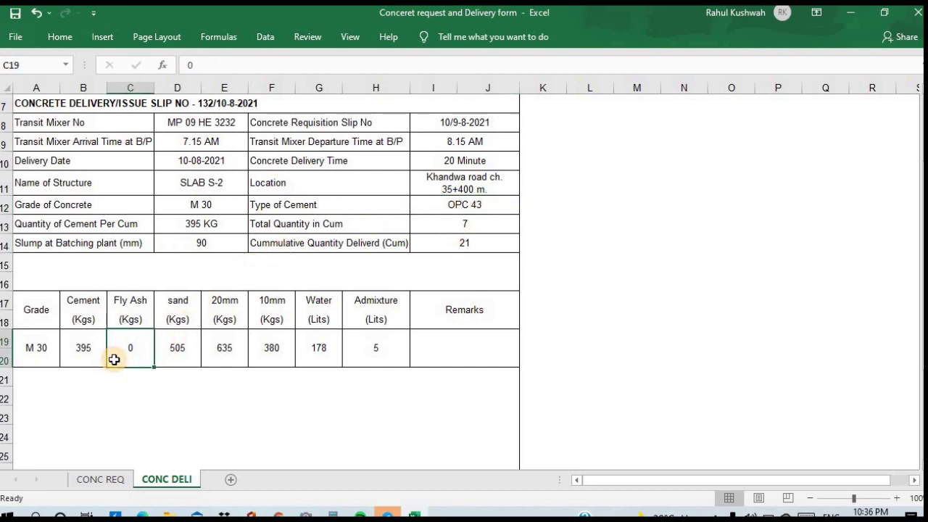
pyautogui.click(182, 360)
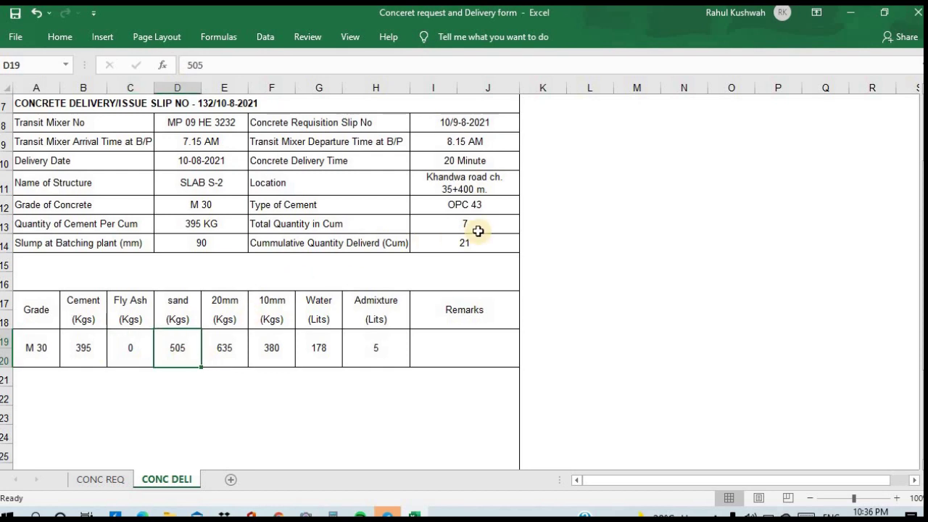
pyautogui.click(115, 360)
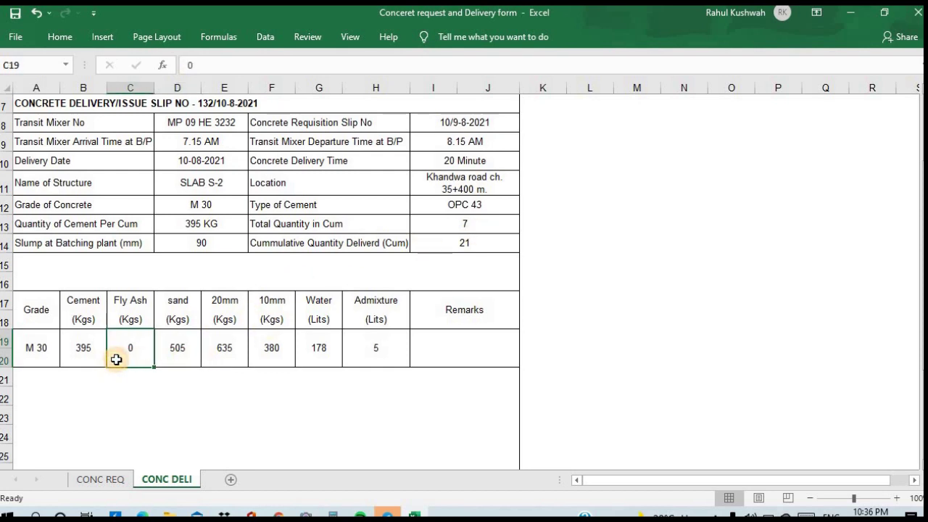
# Step: Review the mix table's sand, 20mm and 10mm aggregate, water and admixture quantities through to the Remarks cell
pyautogui.click(159, 364)
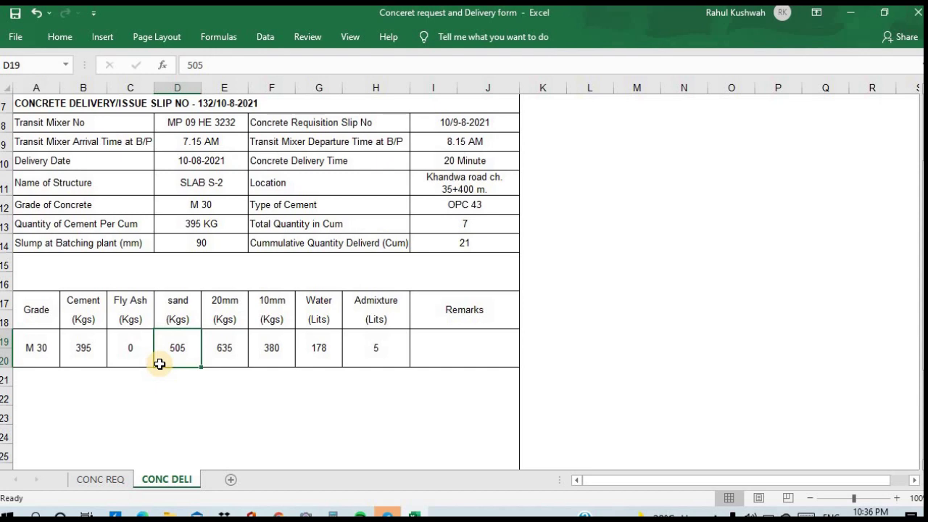
pyautogui.click(216, 364)
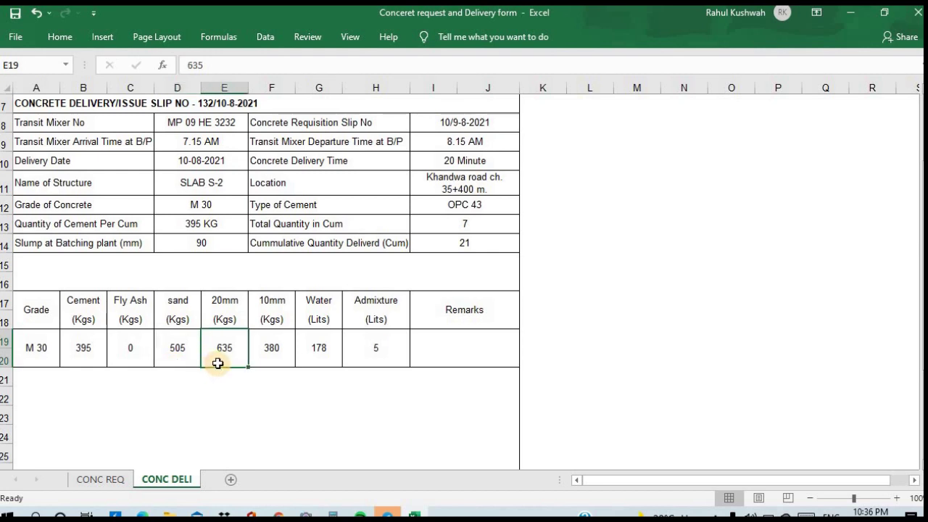
pyautogui.click(254, 360)
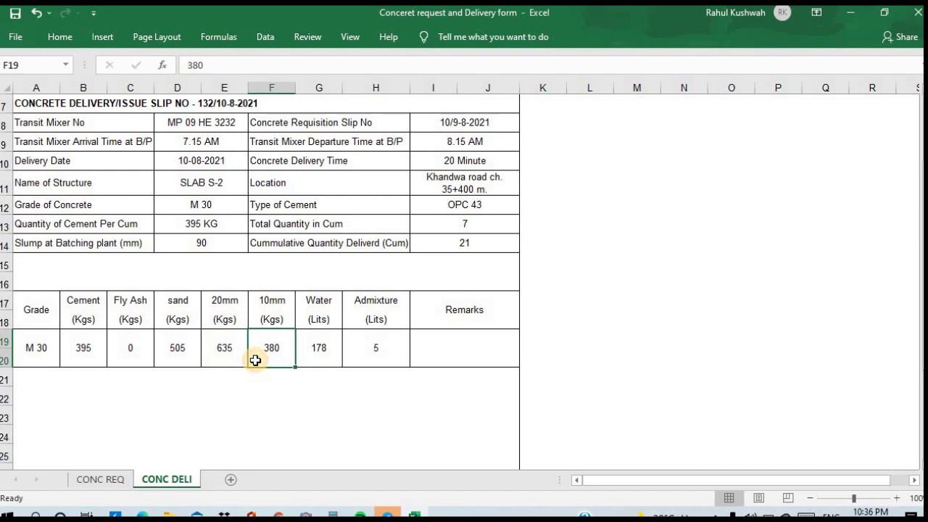
pyautogui.click(309, 361)
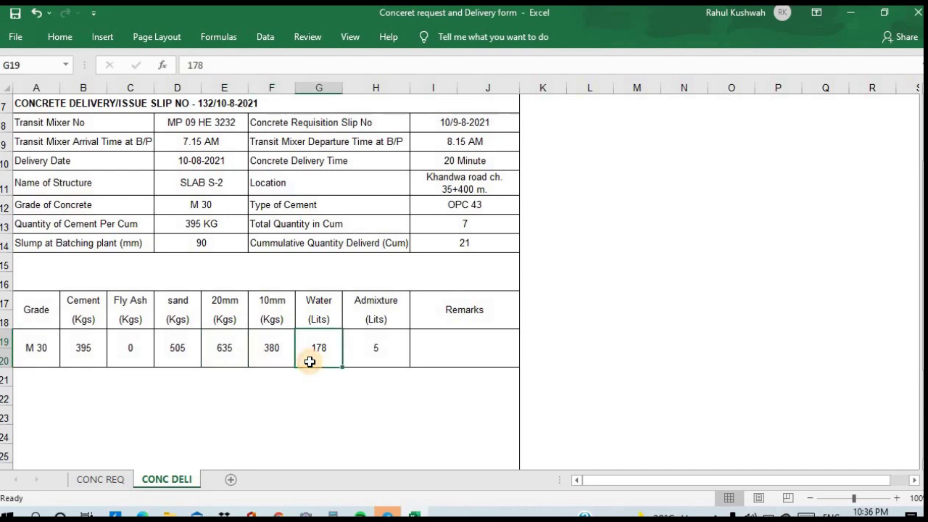
pyautogui.click(354, 358)
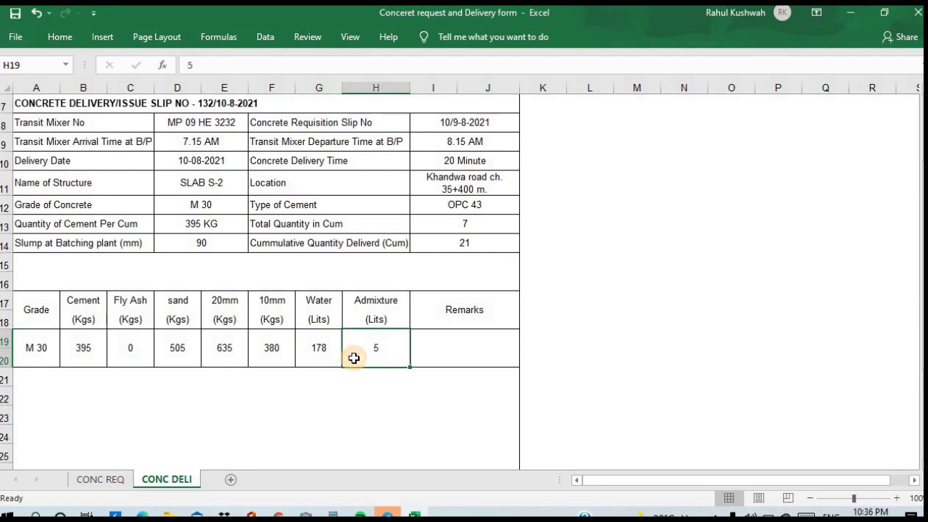
pyautogui.click(434, 341)
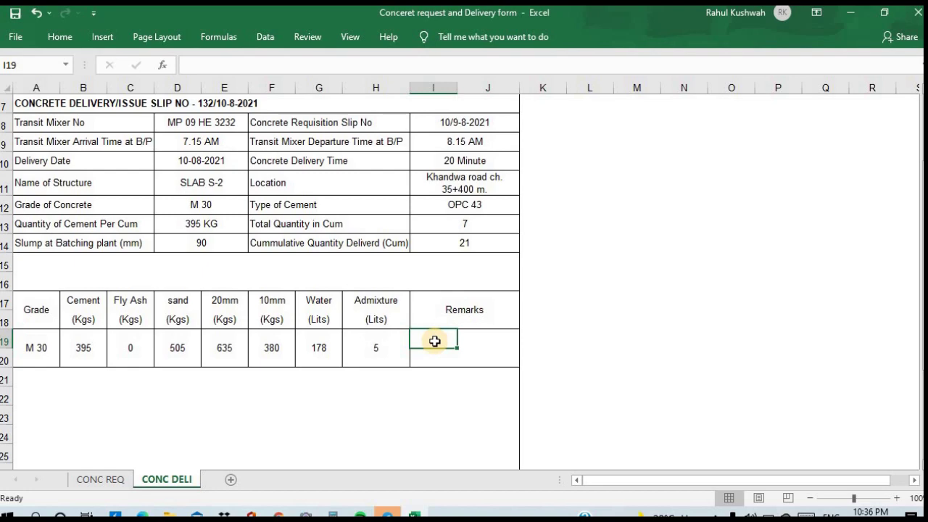
# Step: Look over the whole concrete delivery/issue slip from the document header down past the mix table
pyautogui.scroll(2, 434, 340)
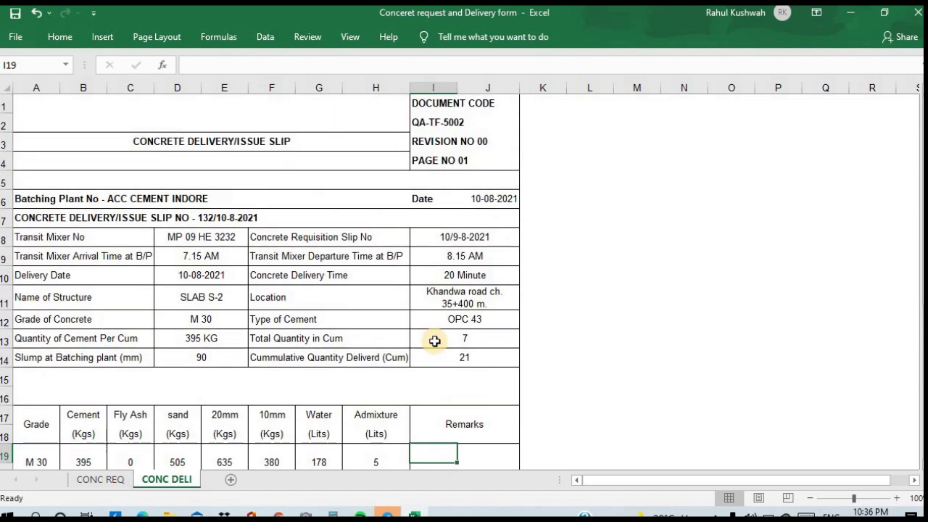
pyautogui.scroll(-1, 434, 341)
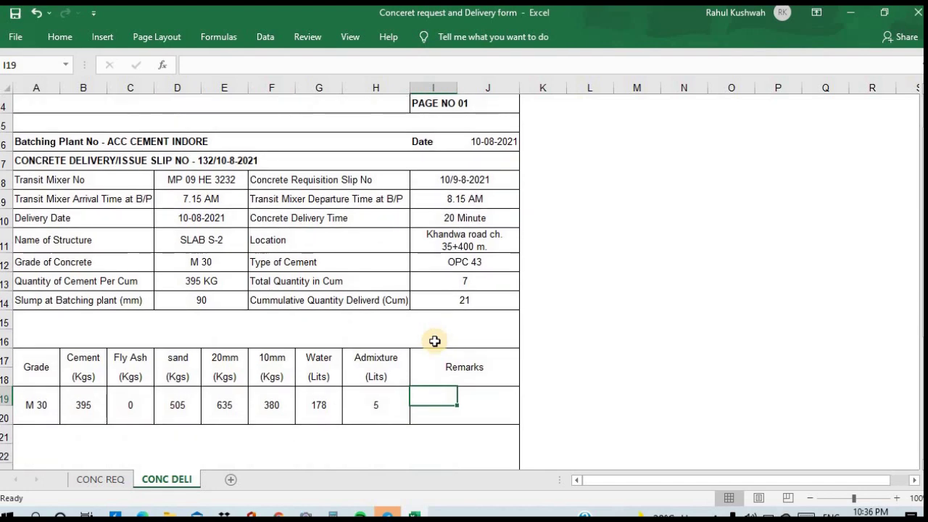
pyautogui.scroll(1, 434, 341)
pyautogui.scroll(-4, 435, 341)
pyautogui.scroll(-1, 434, 340)
pyautogui.scroll(5, 435, 341)
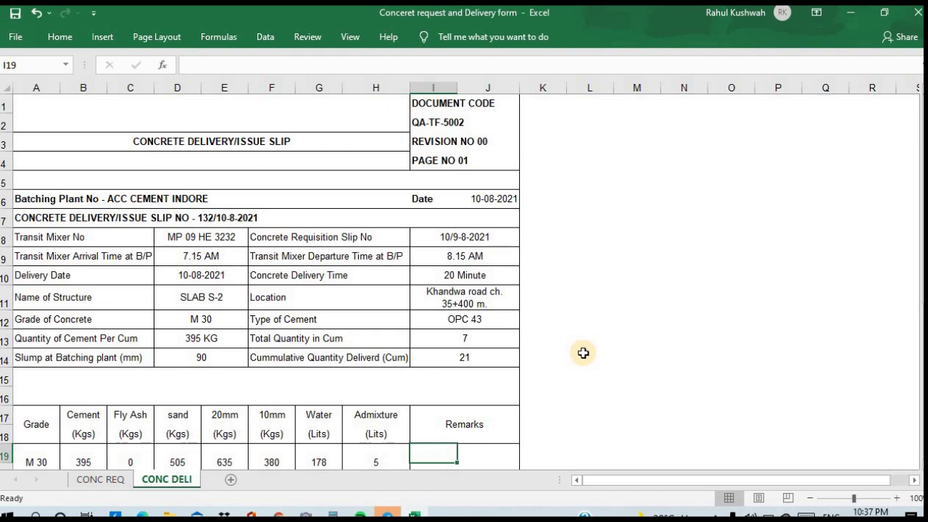
pyautogui.scroll(-1, 584, 353)
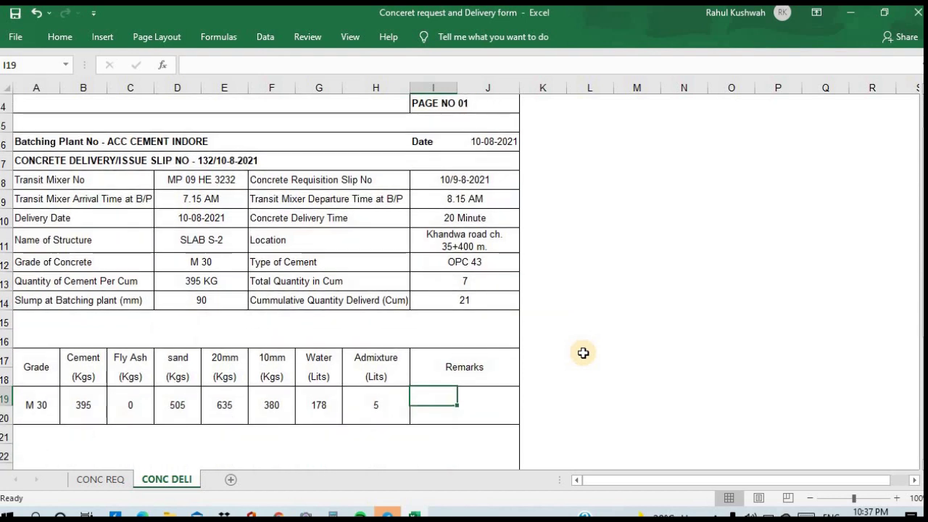